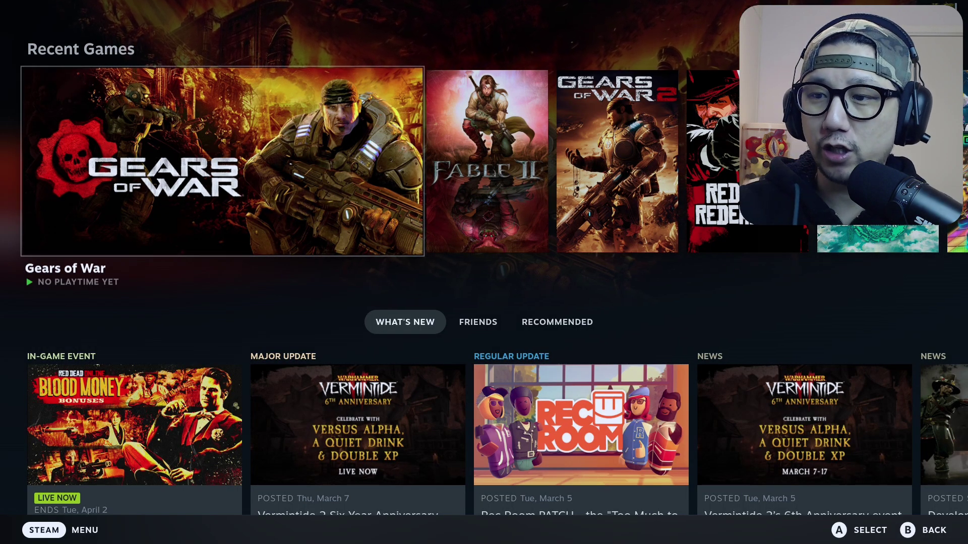
Launch Gears of War and start a new single-player campaign on Casual difficulty, accepting the checkpoint overwrite.
key(Return)
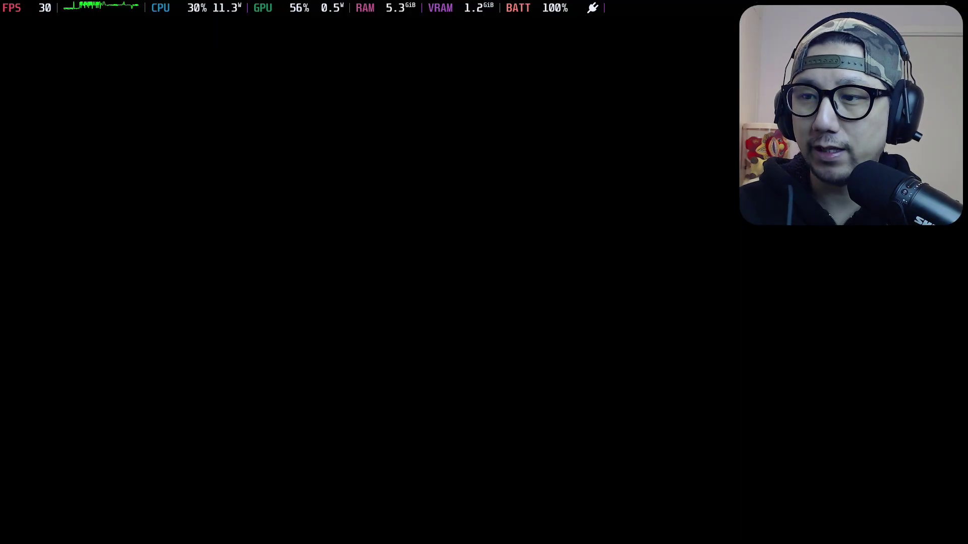
key(Return)
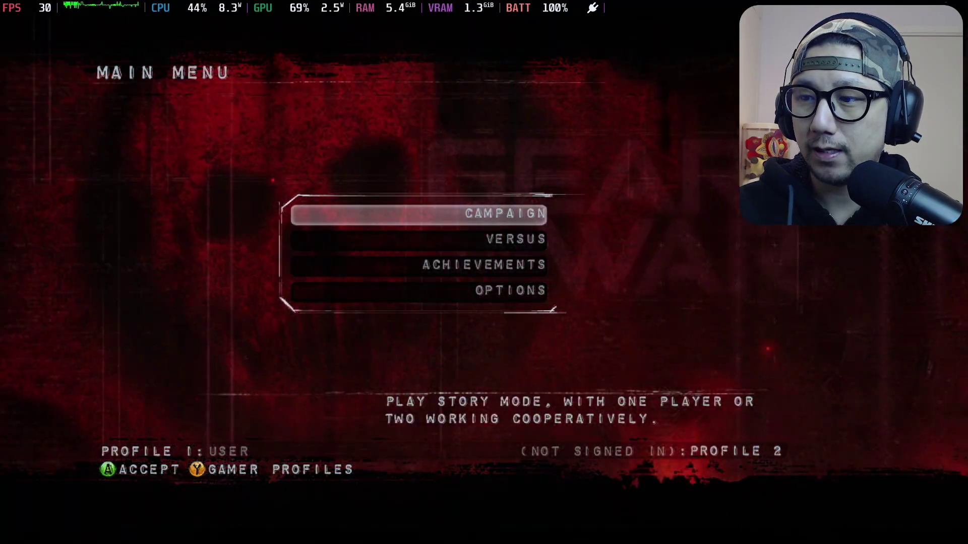
key(Return)
key(Return)
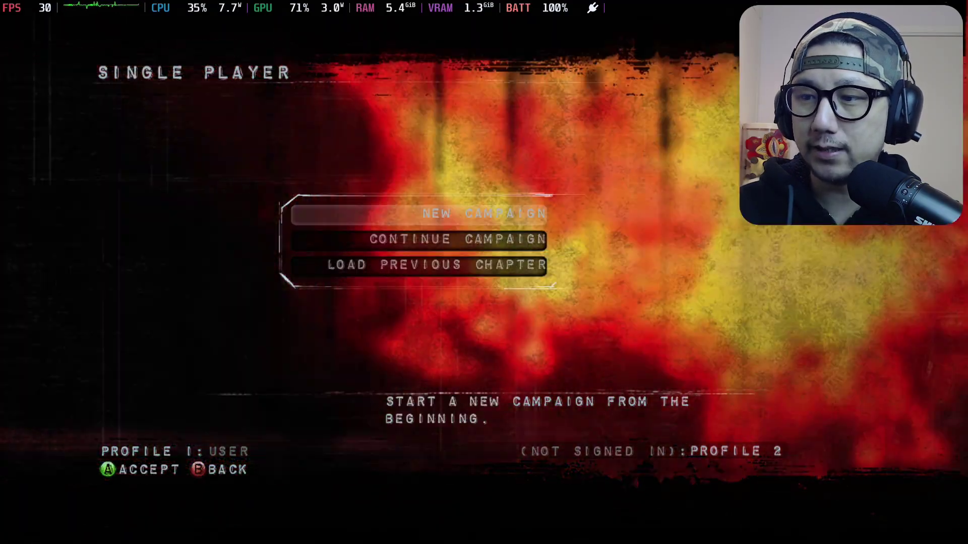
key(Return)
key(Return)
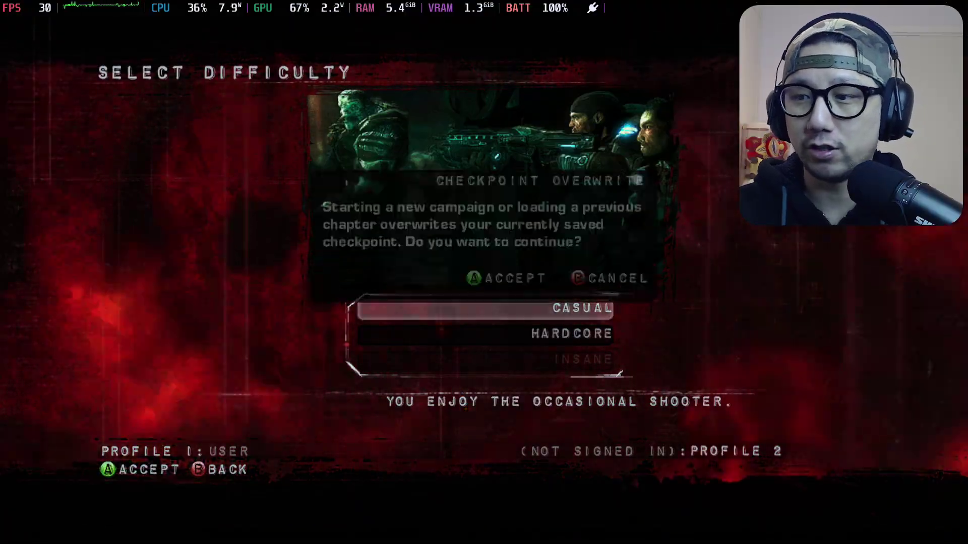
key(Return)
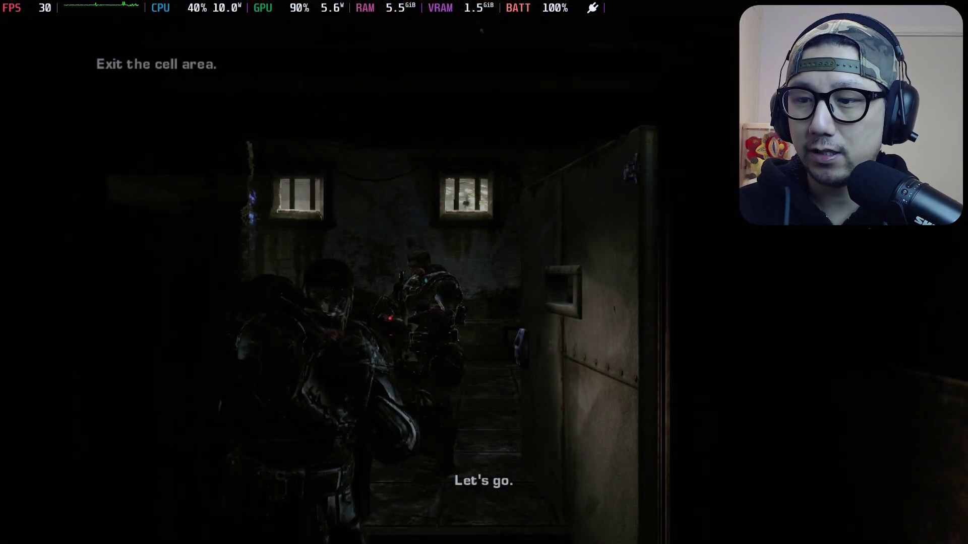
Walk the character out of the cell area, following the squadmate along the corridor into the large prison hall.
key(w)
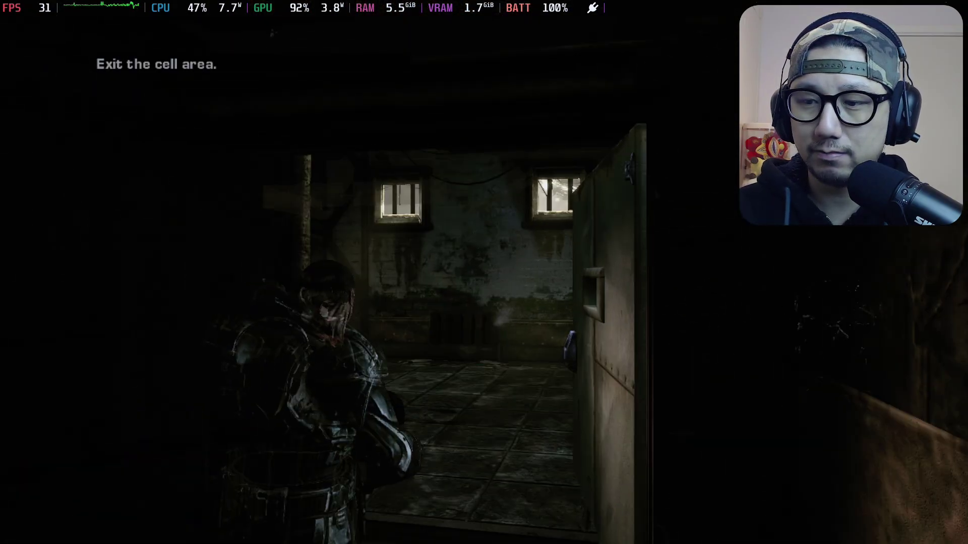
key(w)
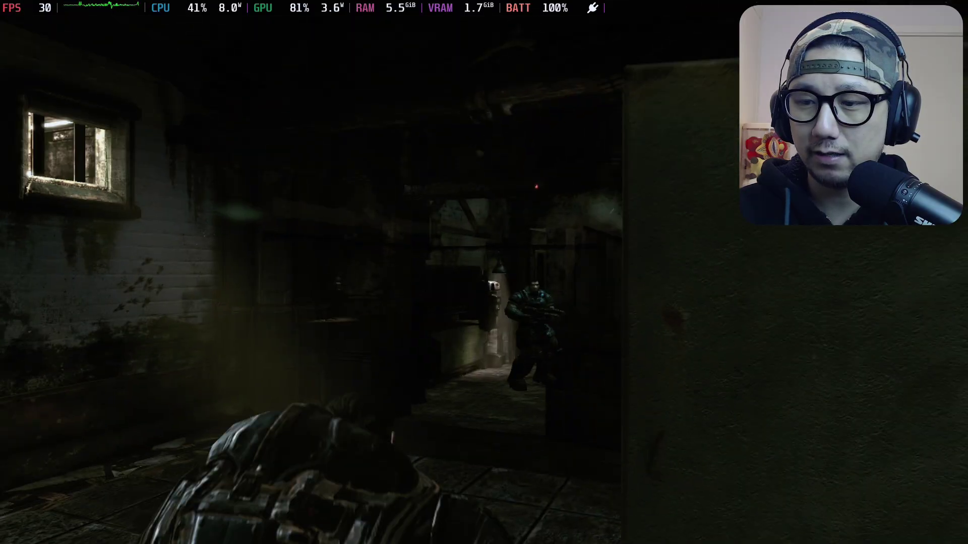
key(w)
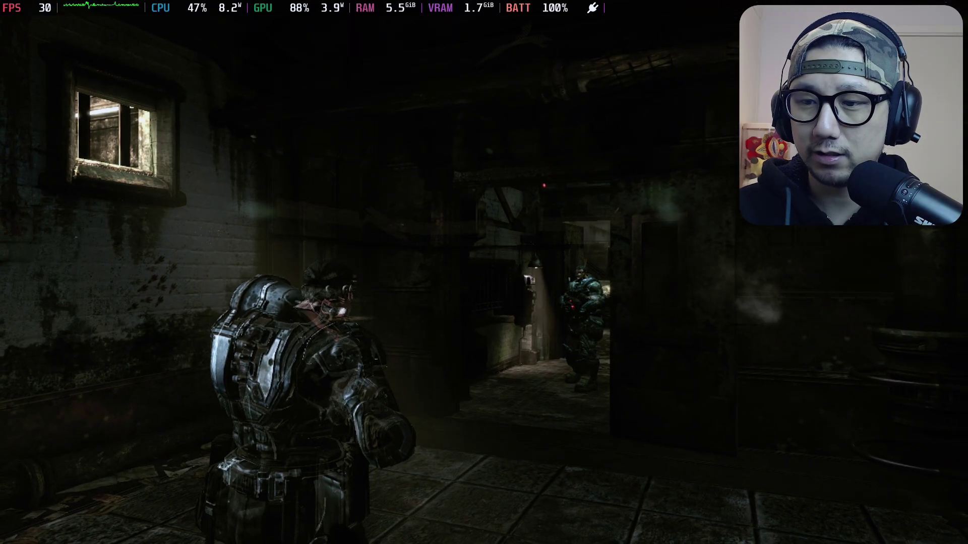
key(w)
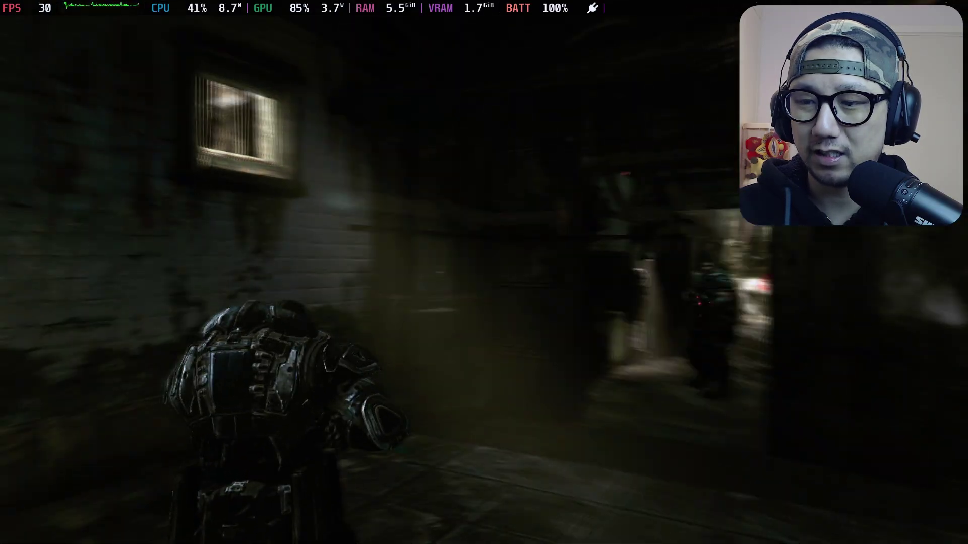
key(w)
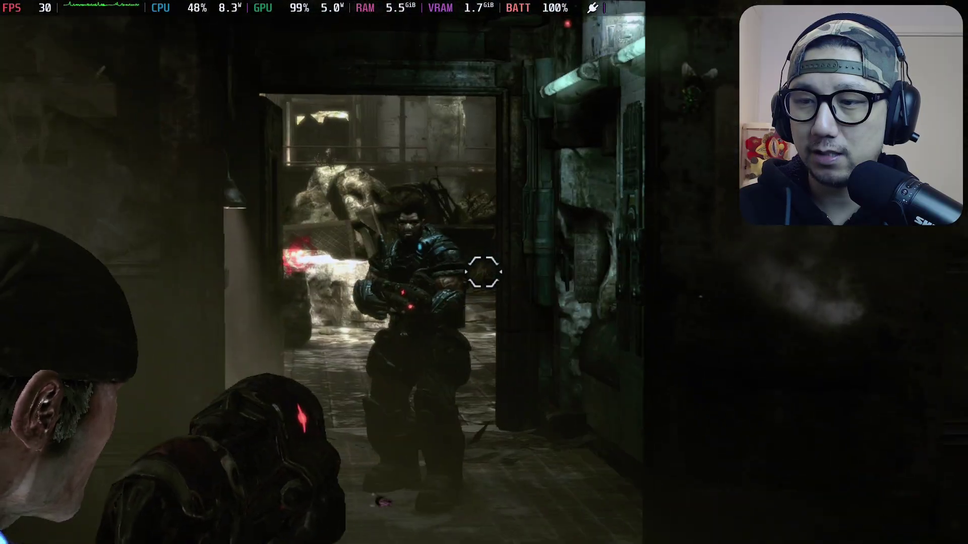
key(w)
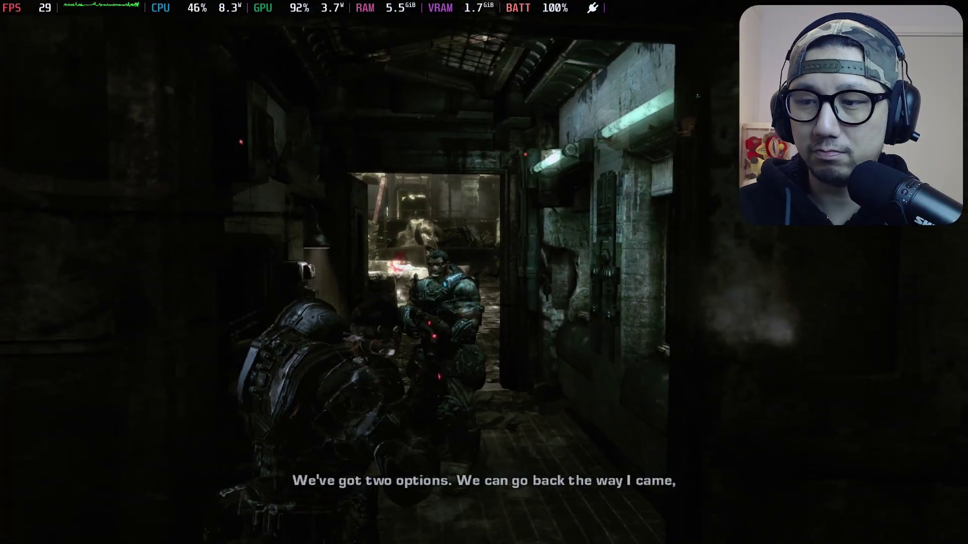
key(w)
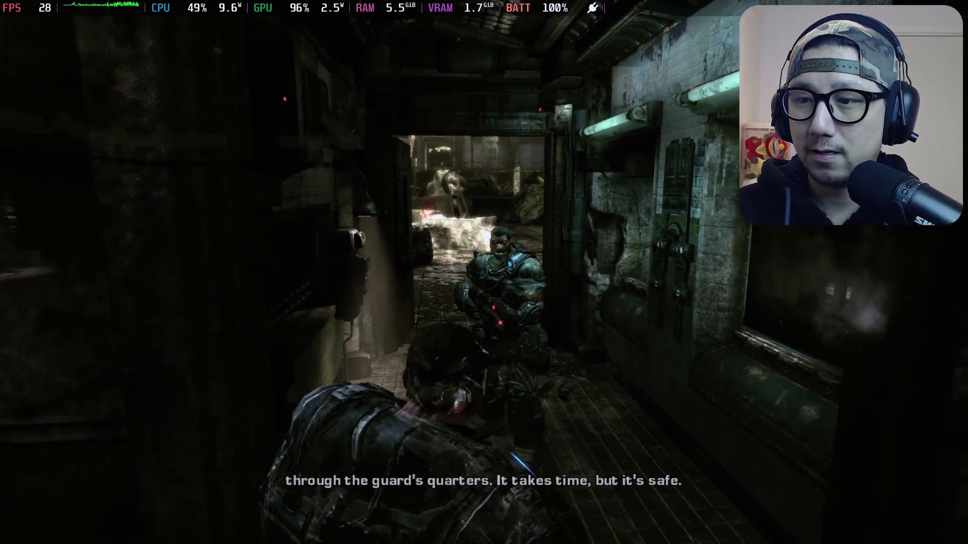
key(w)
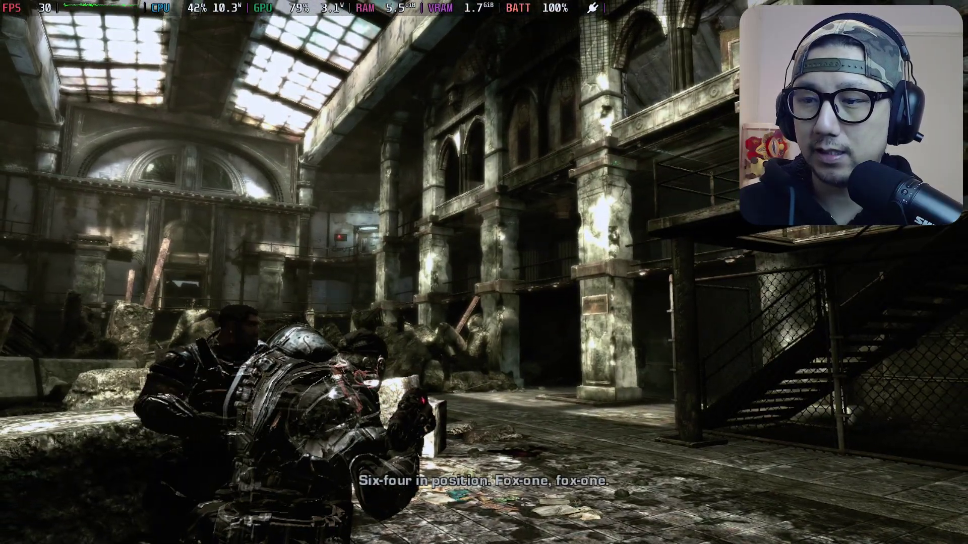
Leave the running game through Steam's power options by switching to the desktop.
key(shift+Tab)
key(Right)
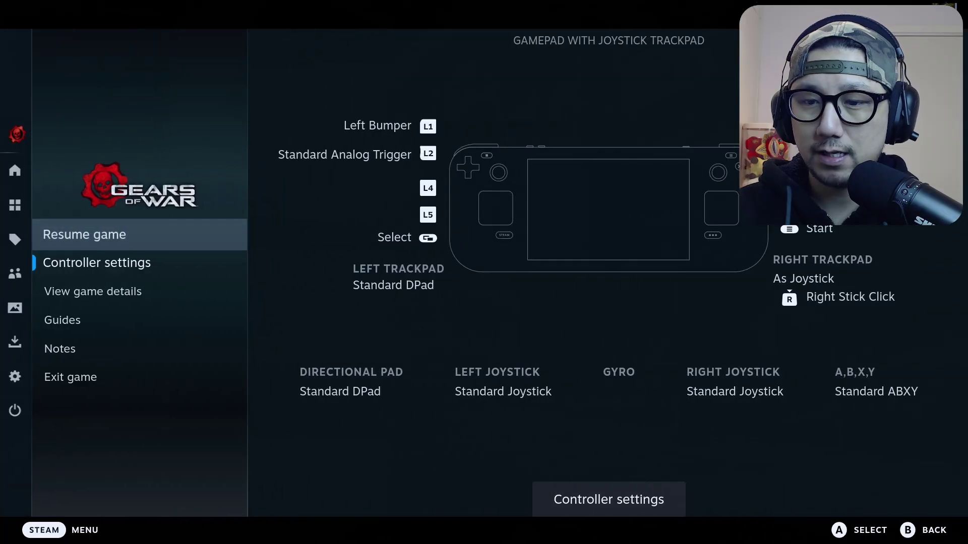
key(Left)
key(Up)
key(Return)
key(Down)
key(Down)
key(Down)
key(Down)
key(Down)
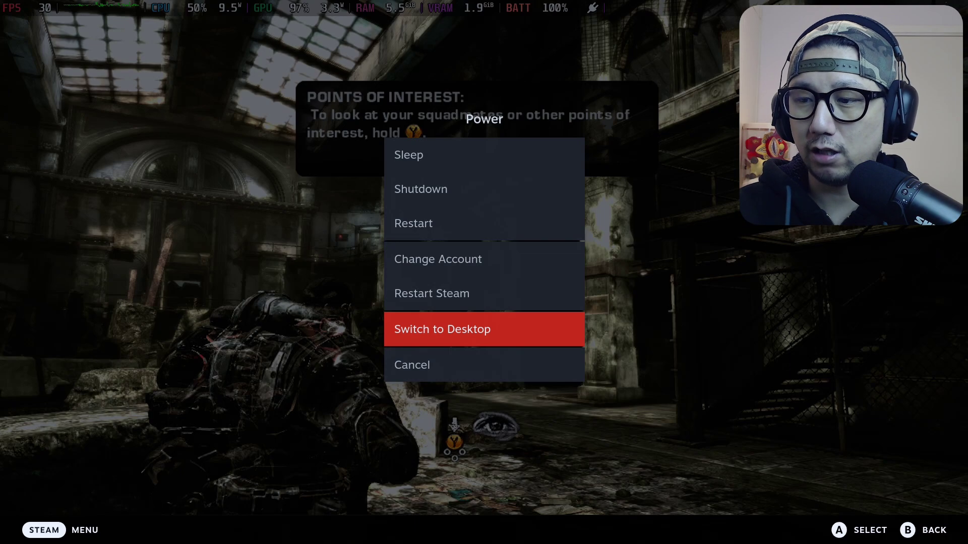
key(Return)
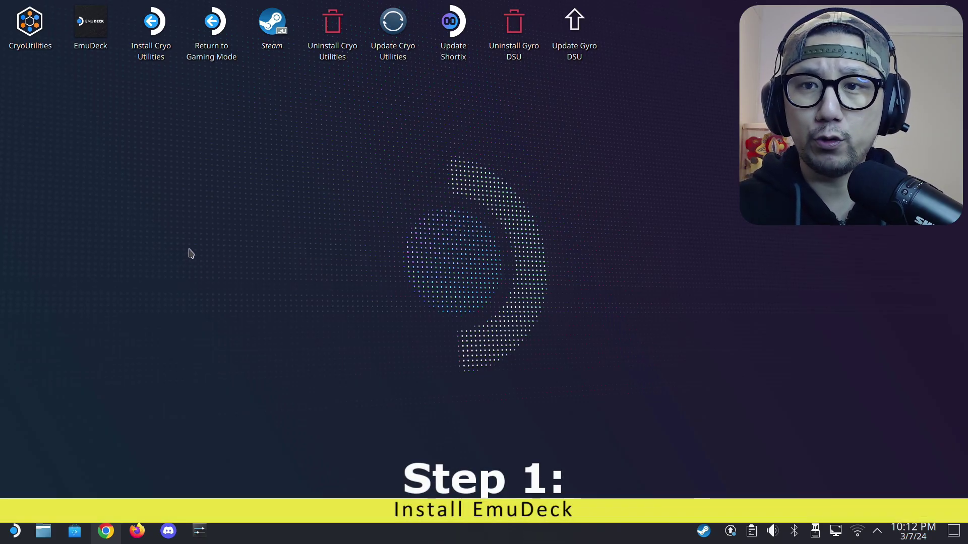
Download the SteamOS version of the EmuDeck installer from emudeck.com in Chrome and dismiss the site's notice.
click(106, 531)
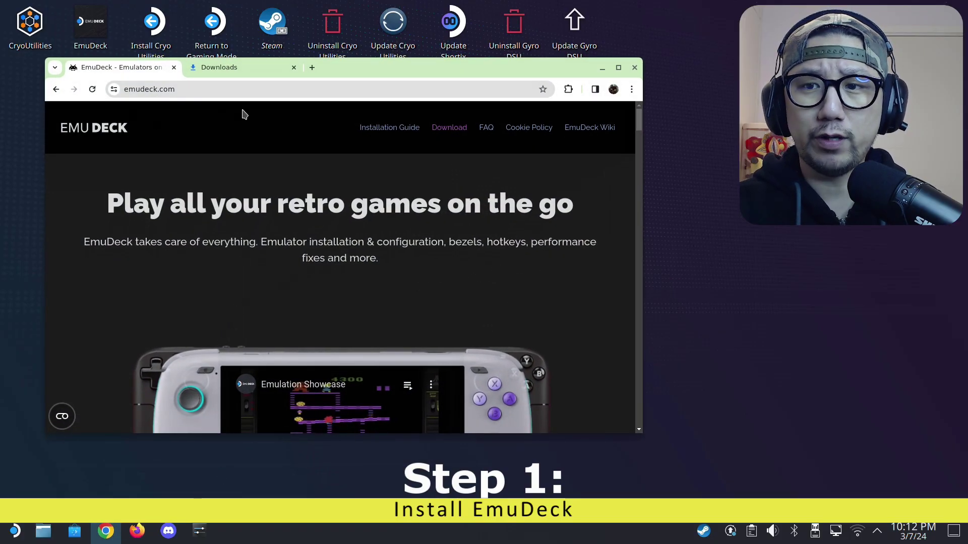
click(449, 128)
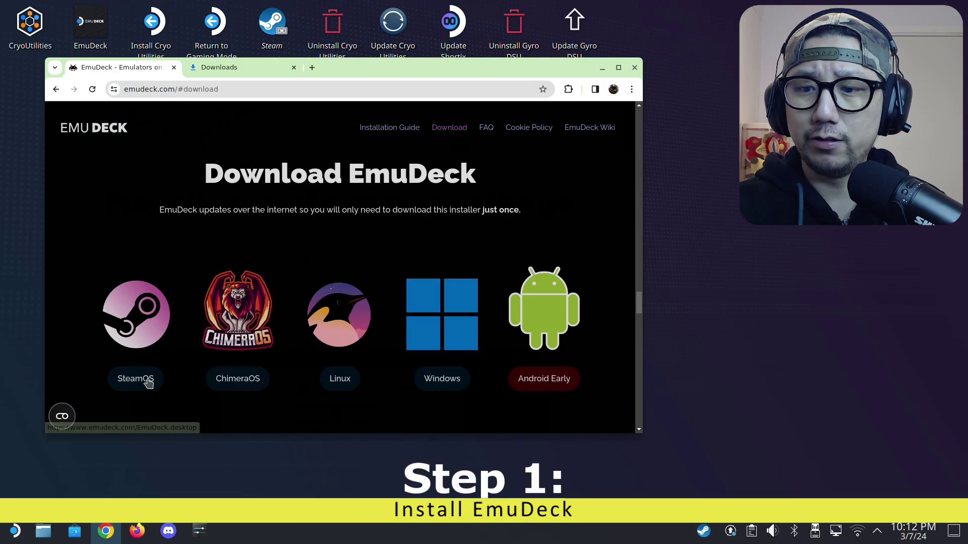
click(130, 389)
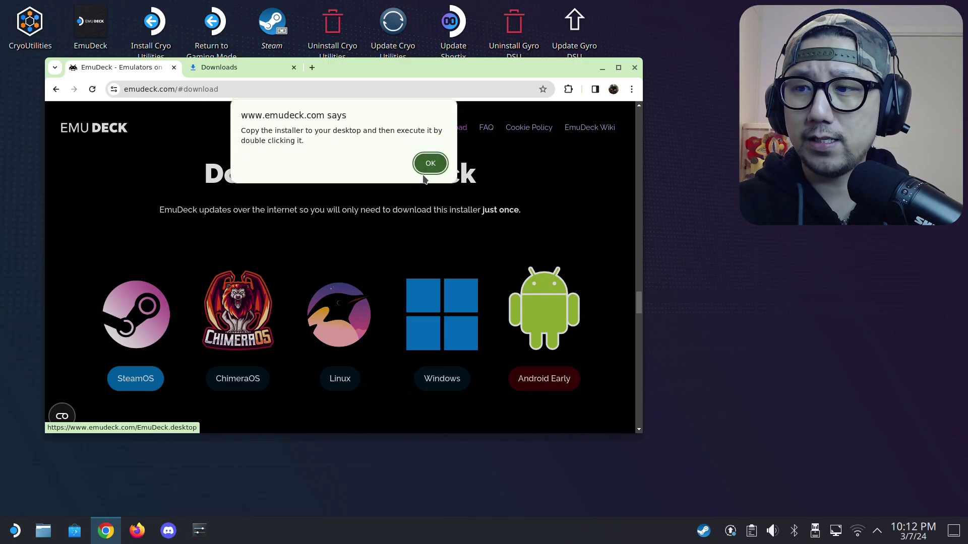
click(426, 164)
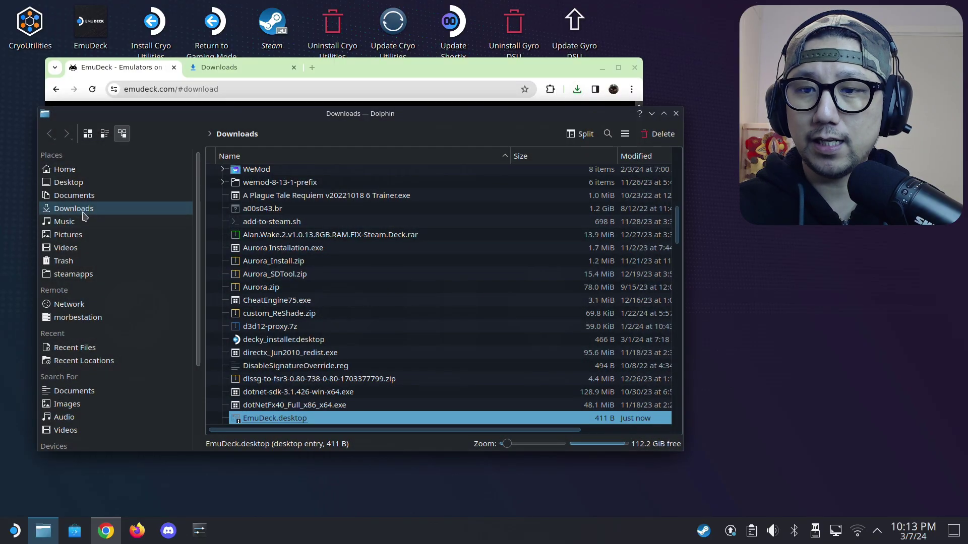
Try running the downloaded EmuDeck.desktop installer from the Downloads folder and cancel at the trust warning.
double_click(274, 418)
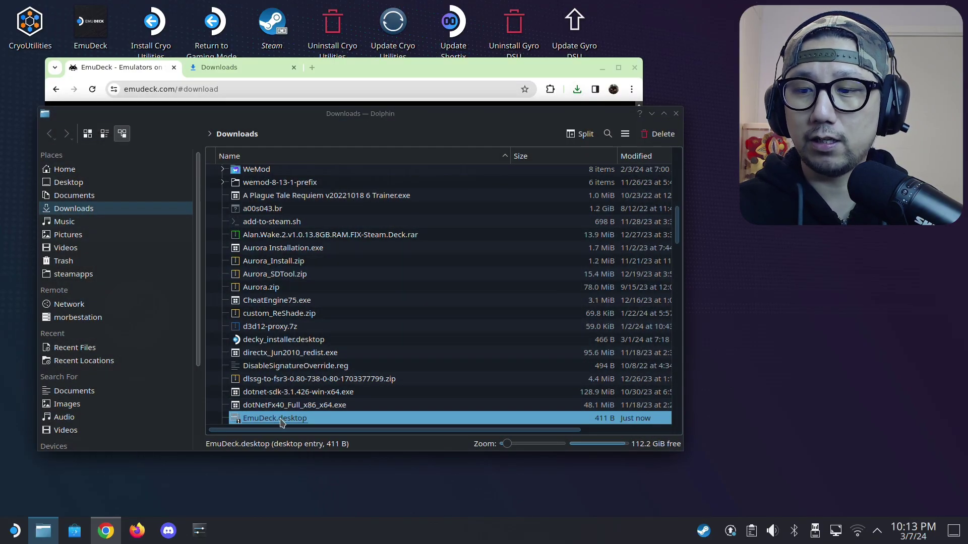
click(345, 280)
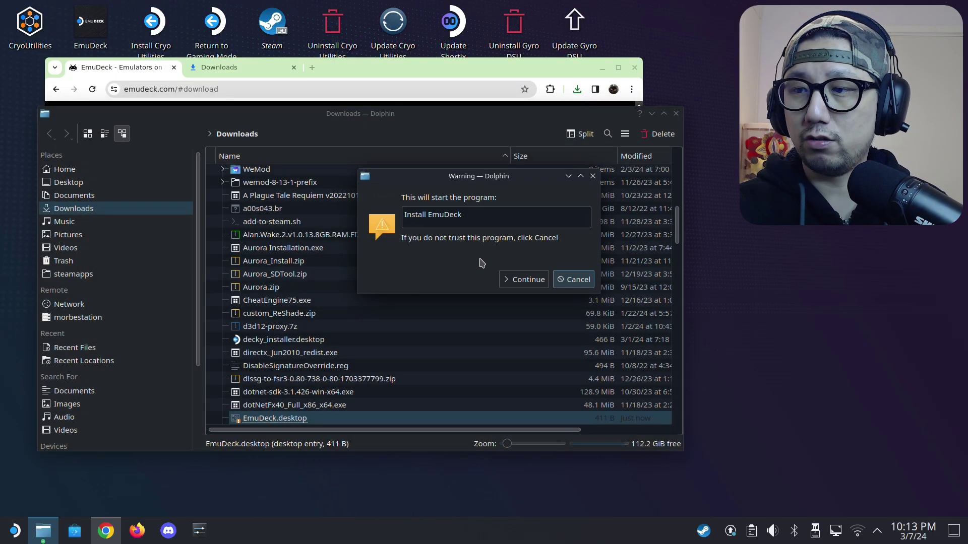
click(564, 279)
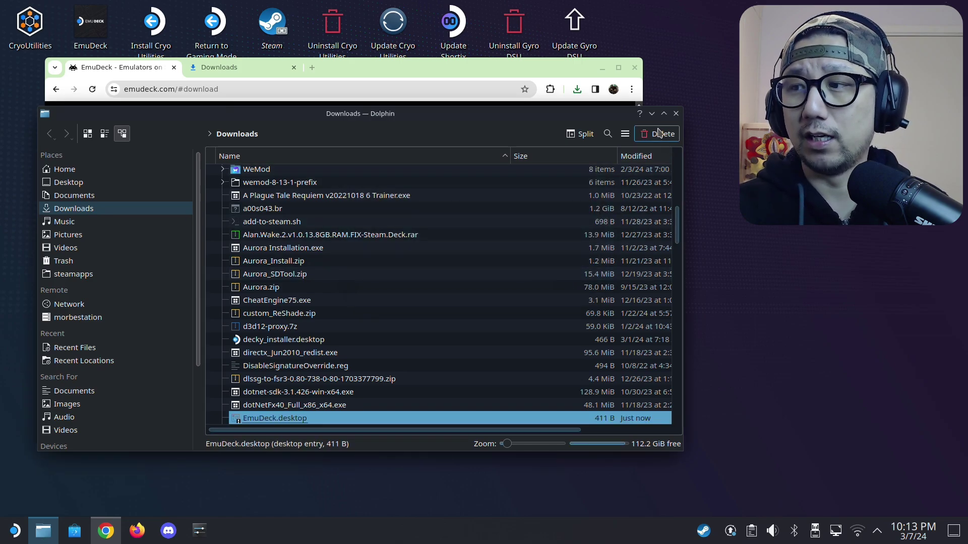
Minimise the file manager and browser windows, and reposition the EmuDeck window on the desktop.
click(651, 114)
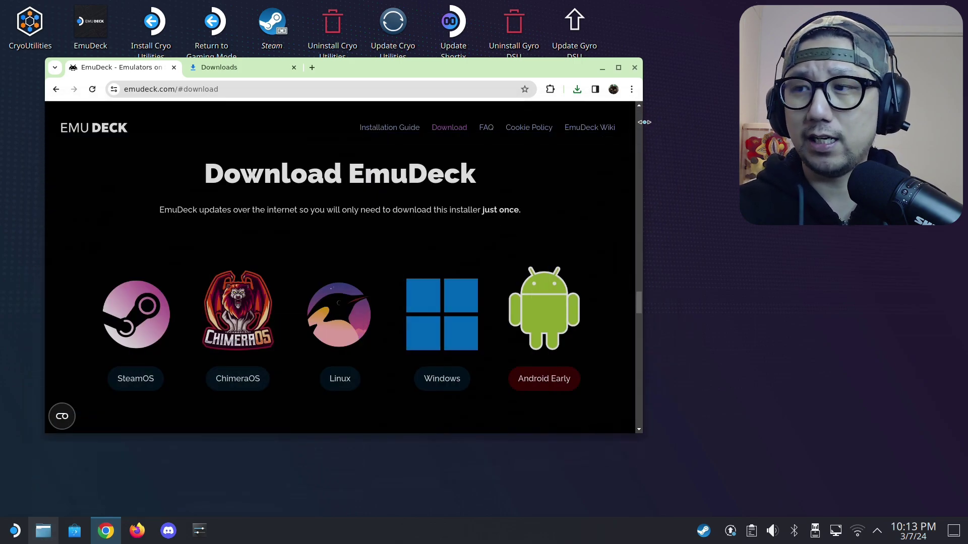
click(601, 67)
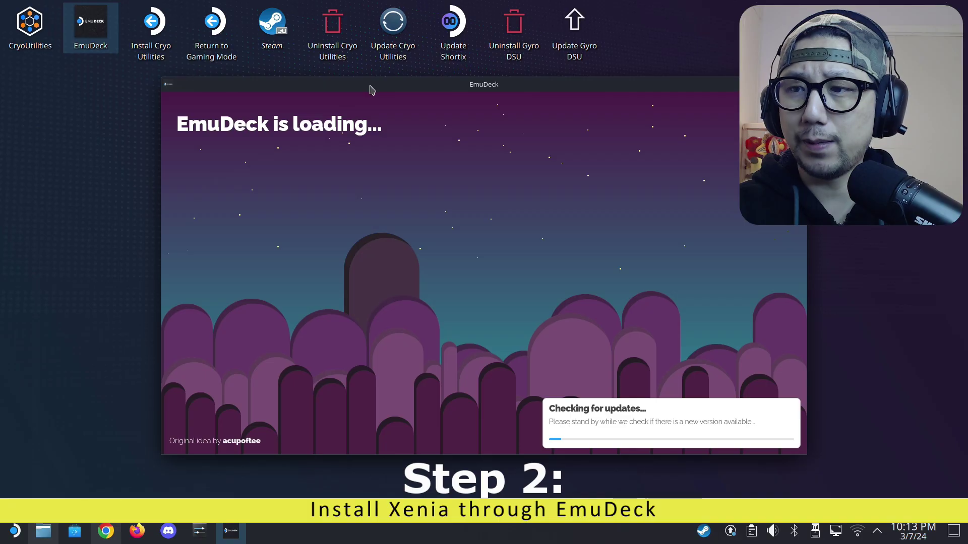
drag(371, 90, 239, 86)
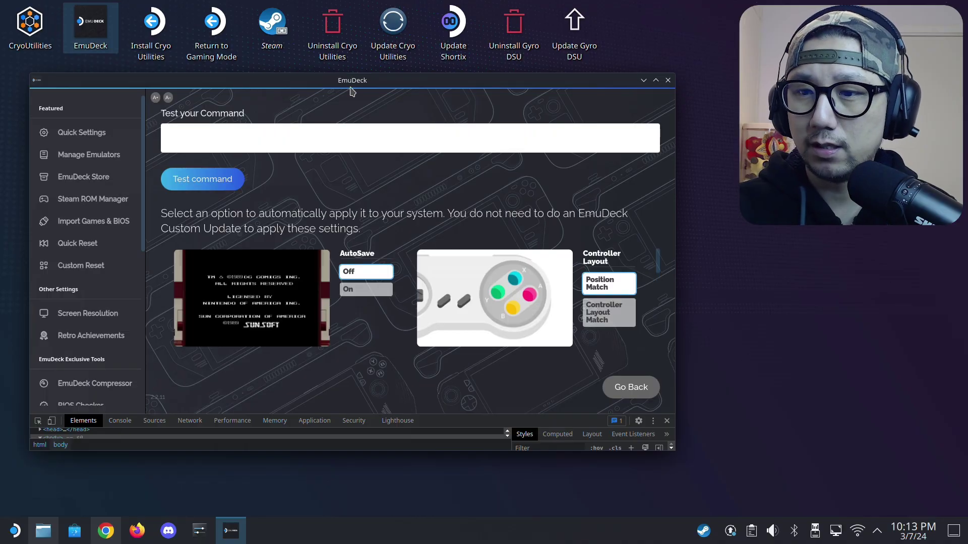
View Xenia's details and installation actions in EmuDeck's Manage Emulators section, and return to the emulator list.
scroll(101, 262, down, 6)
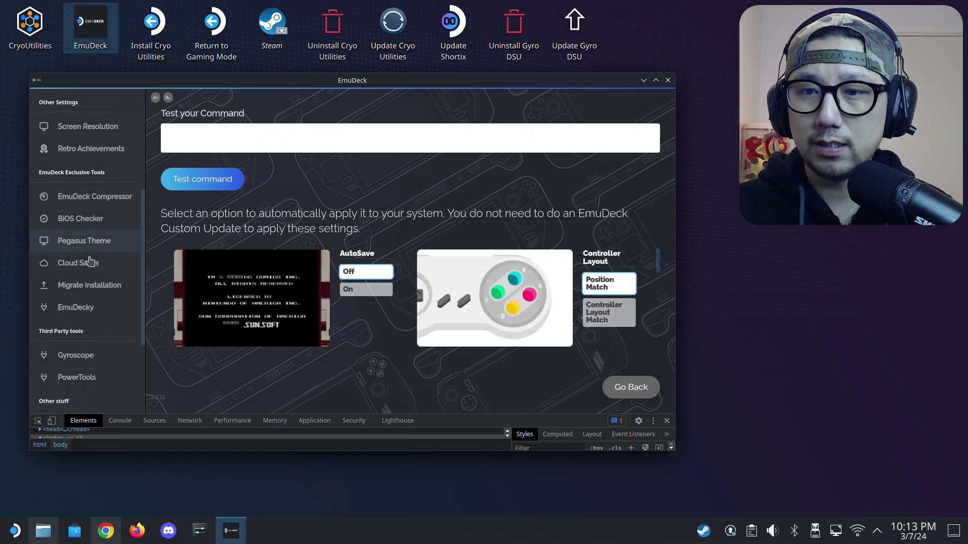
scroll(107, 307, up, 4)
scroll(351, 272, down, 5)
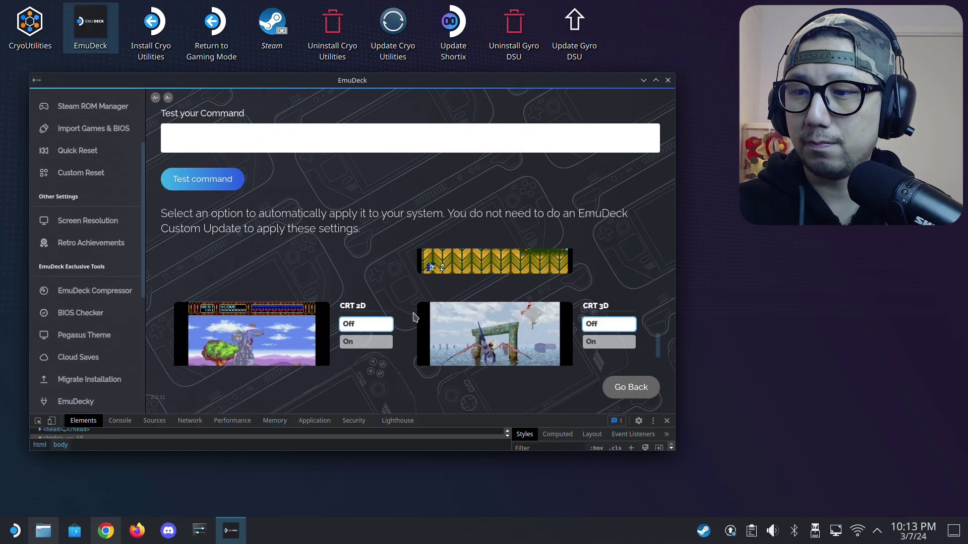
scroll(364, 241, up, 4)
scroll(353, 244, up, 1)
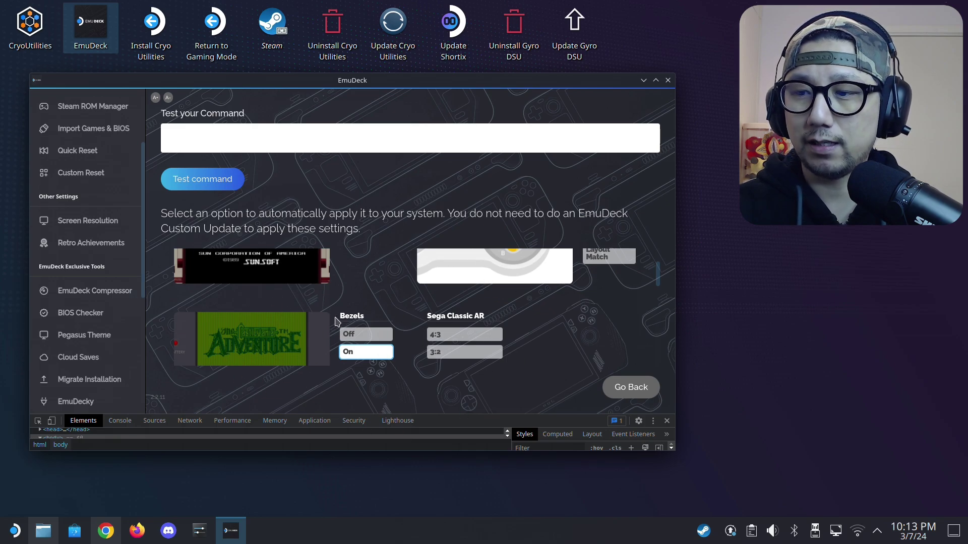
scroll(70, 313, up, 3)
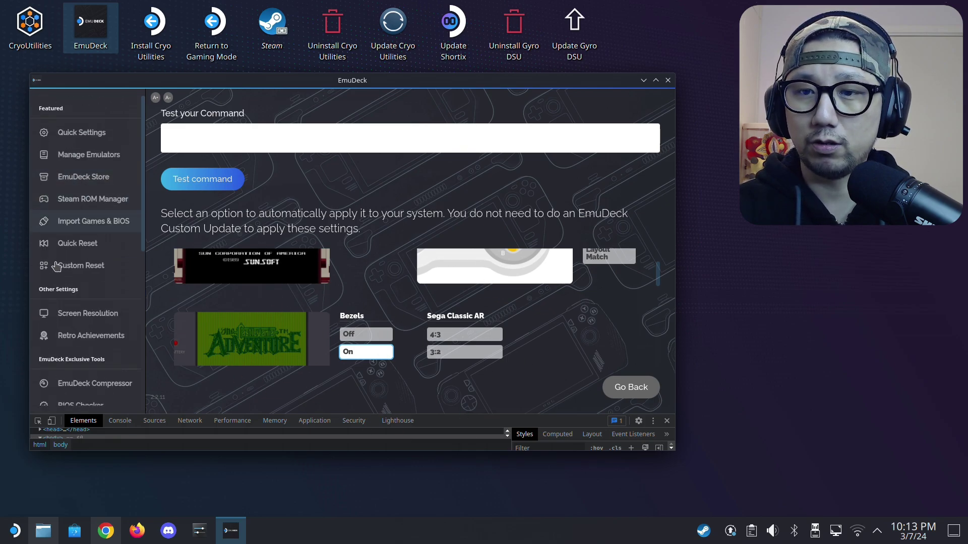
click(61, 158)
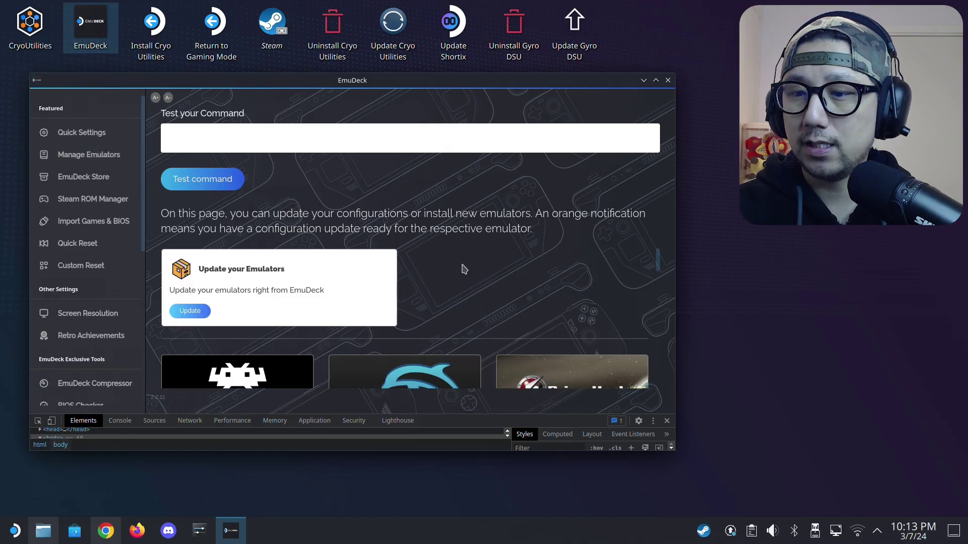
scroll(464, 269, down, 10)
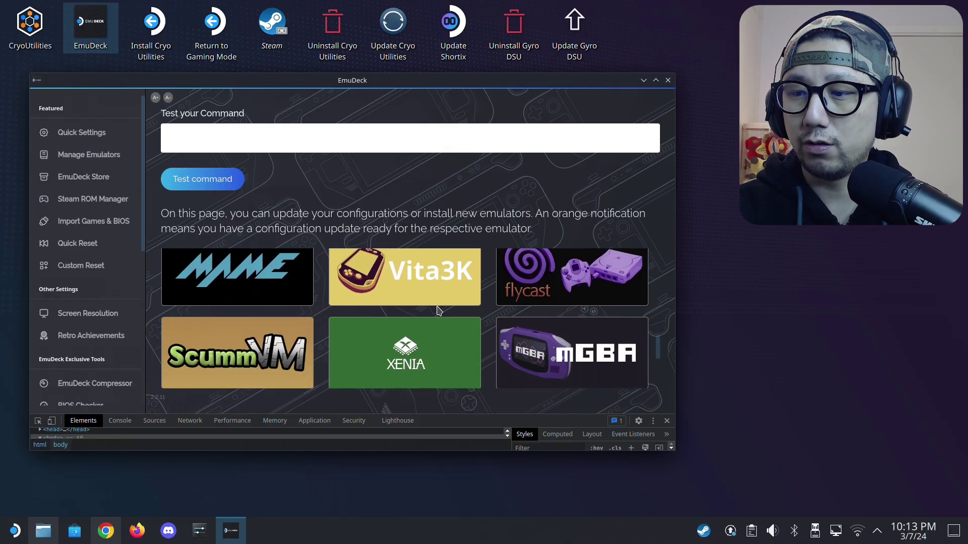
click(406, 353)
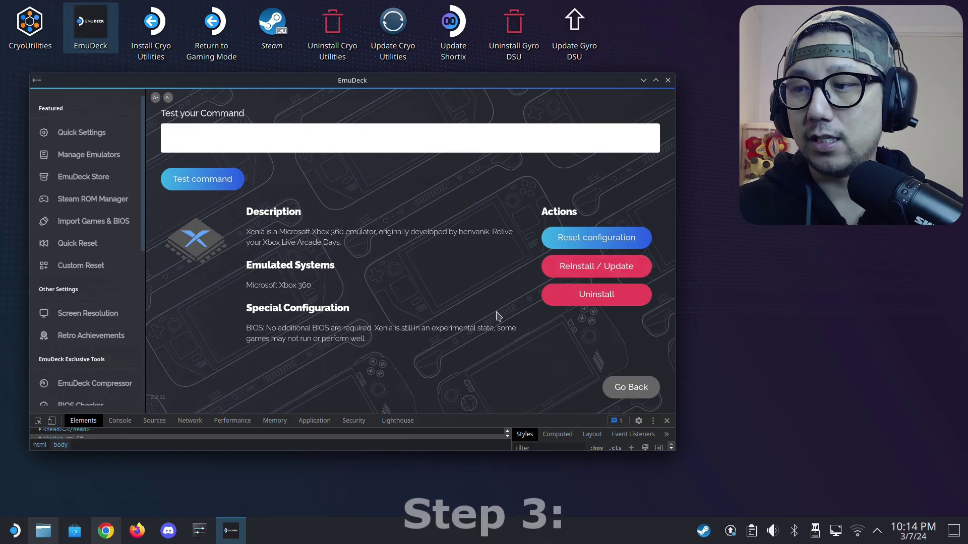
click(631, 388)
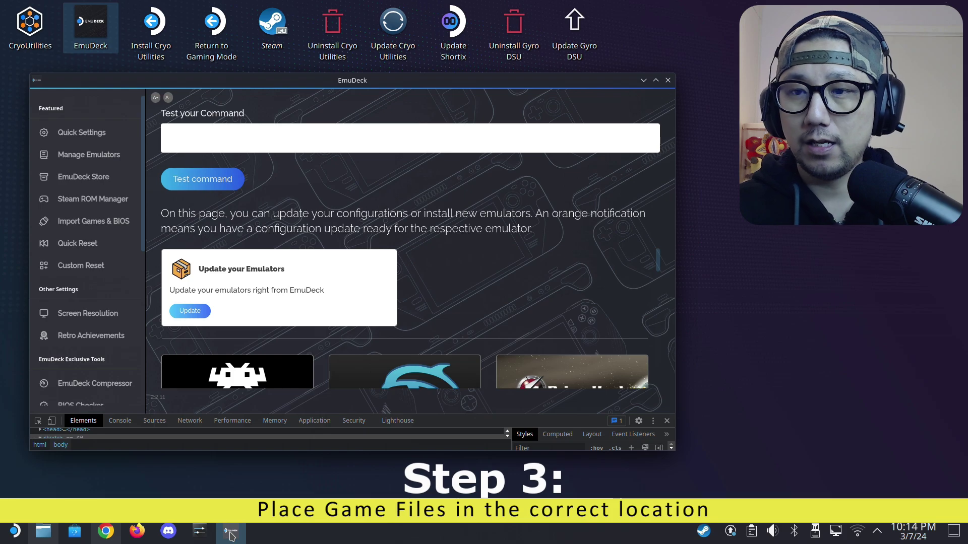
mouse_move(230, 535)
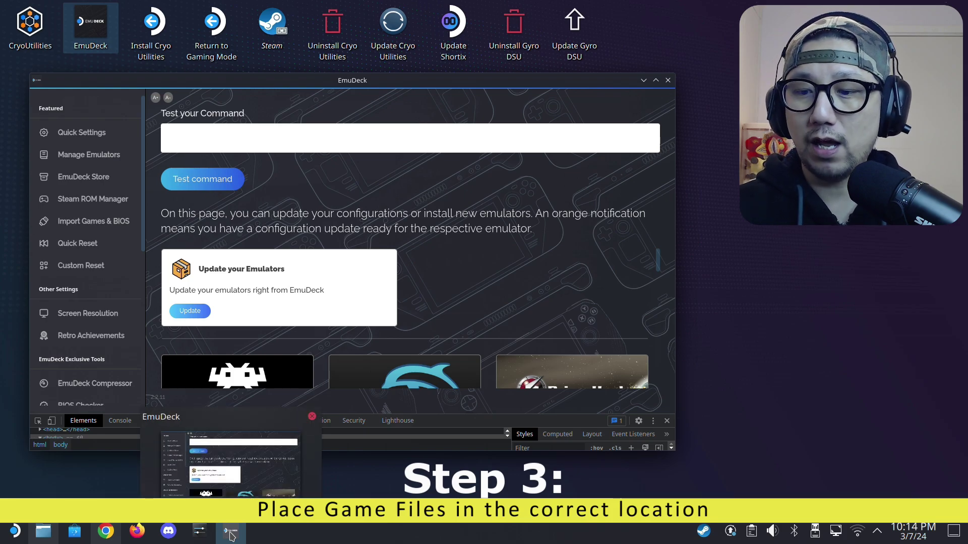
Minimise EmuDeck, switch to the Dolphin file manager and open the Emulation folder on the primary removable drive.
click(231, 535)
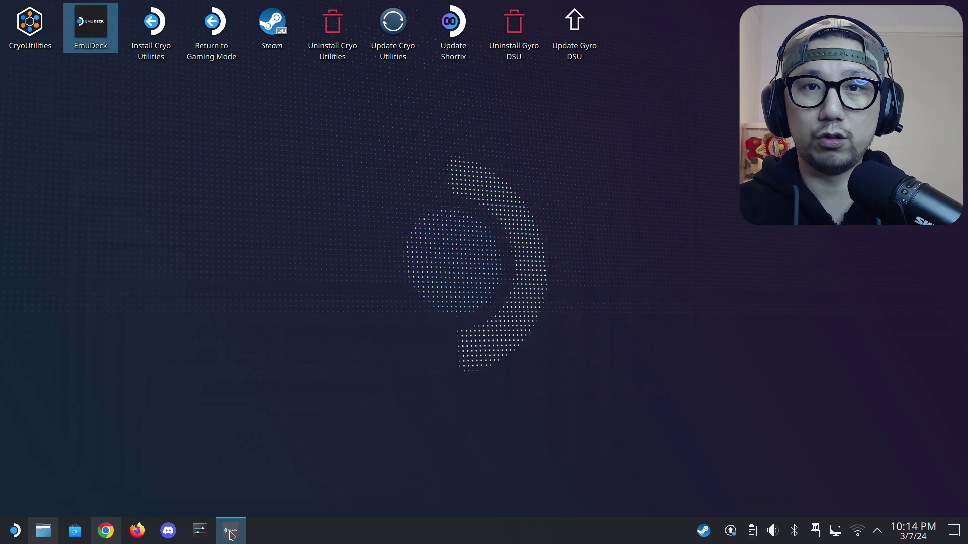
click(49, 524)
scroll(109, 309, down, 3)
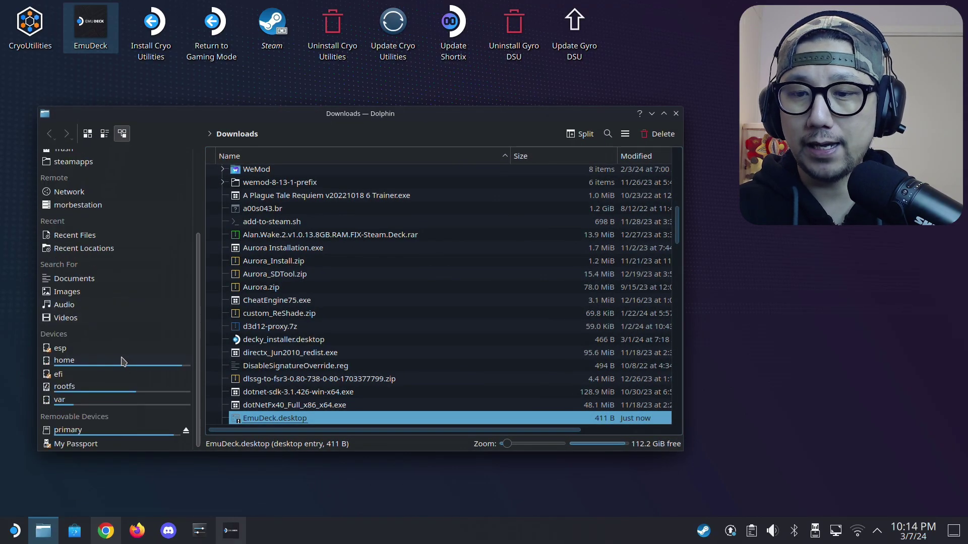
click(67, 430)
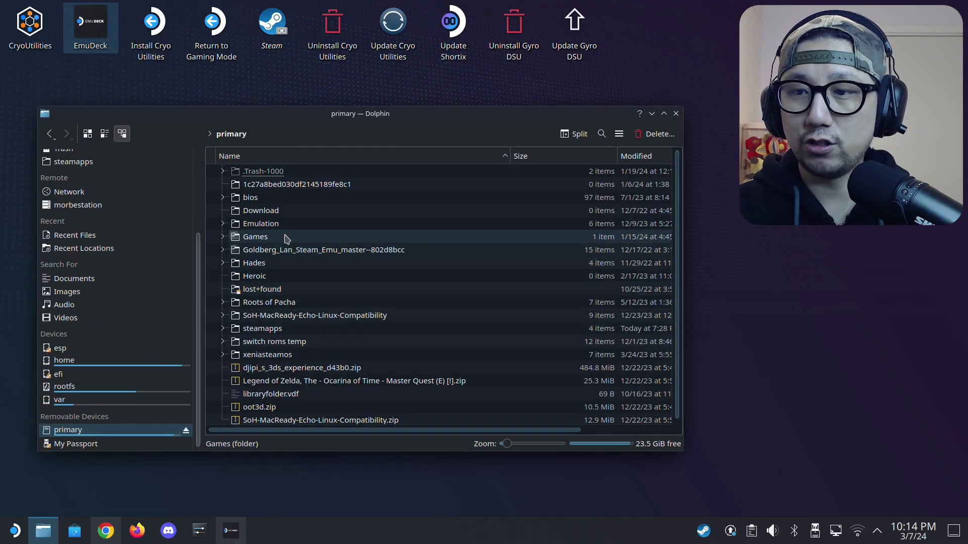
click(261, 224)
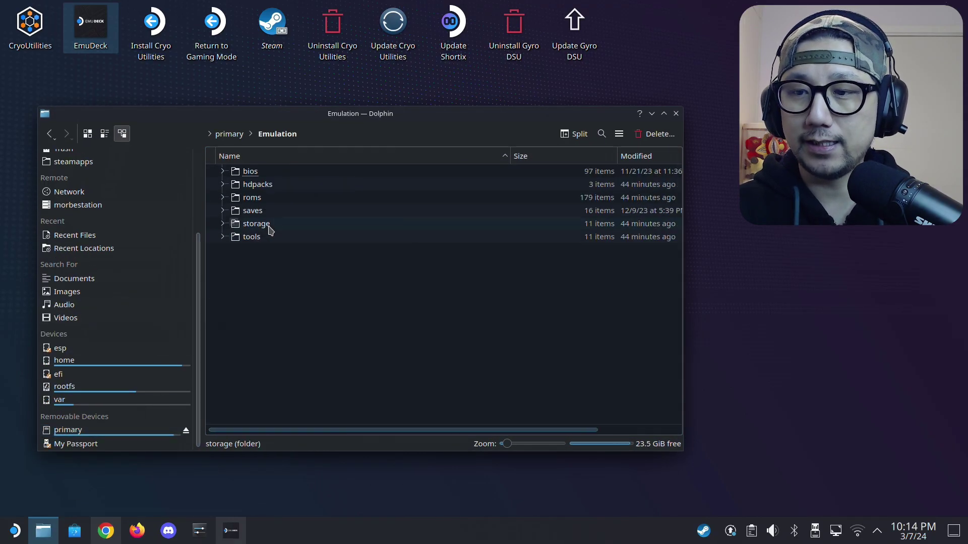
click(68, 430)
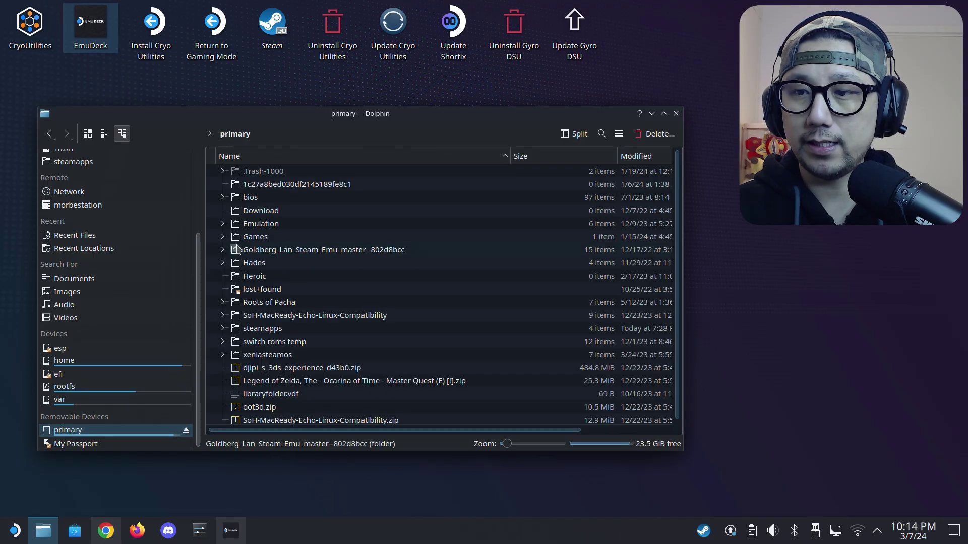
click(260, 223)
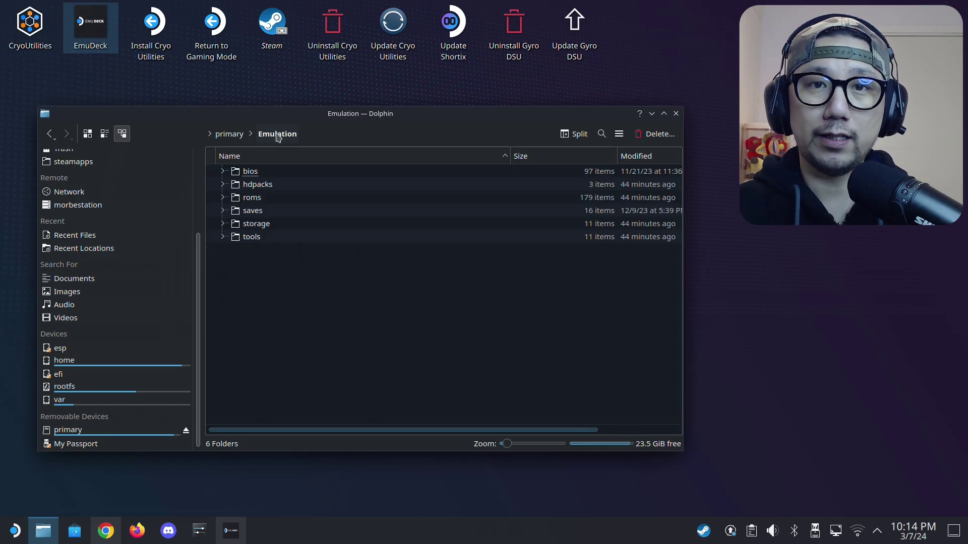
Look through the Home folder as the internal-storage location for the Emulation folder.
scroll(172, 184, up, 5)
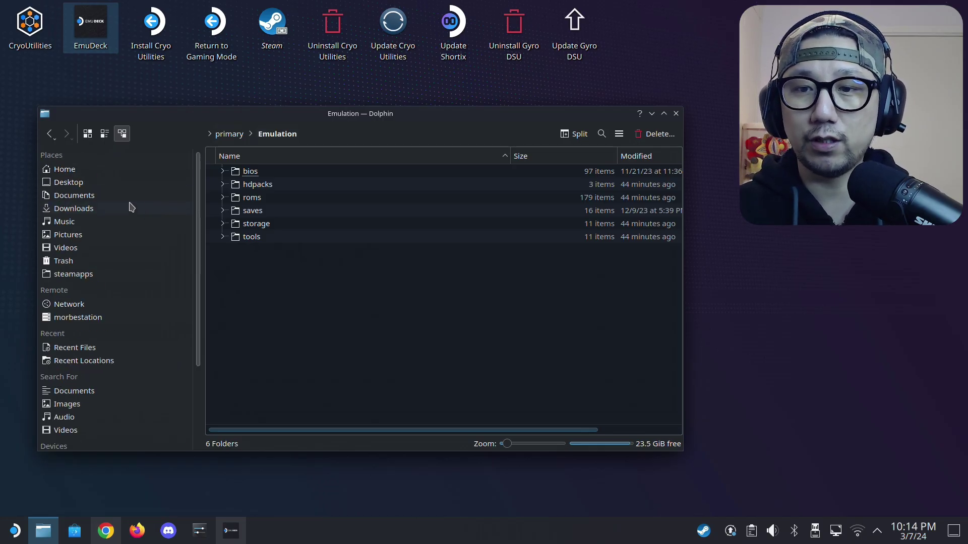
click(71, 171)
scroll(374, 321, down, 5)
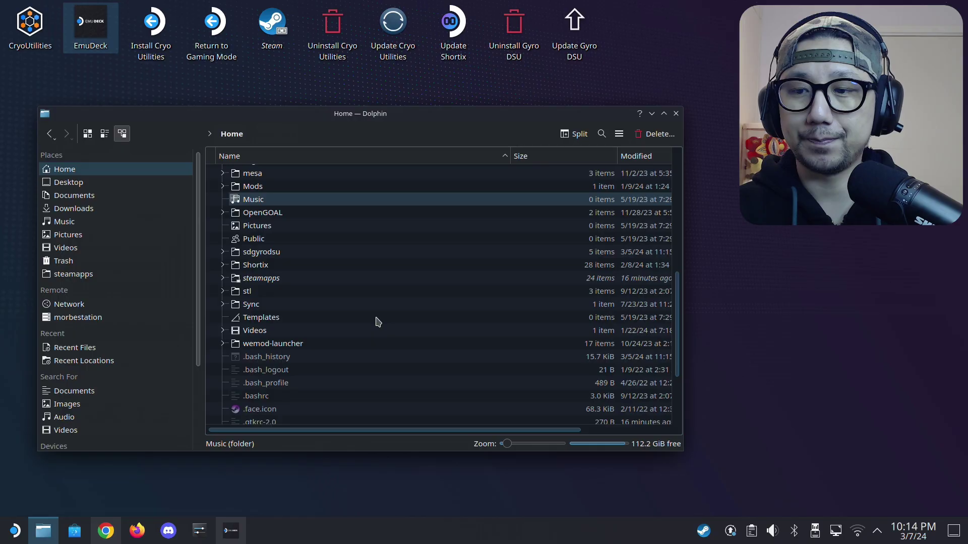
scroll(375, 320, up, 5)
scroll(123, 353, down, 3)
Open Emulation/roms/xbox360 on the primary drive, view the game ISOs in its roms subfolder, and return to xbox360.
click(73, 429)
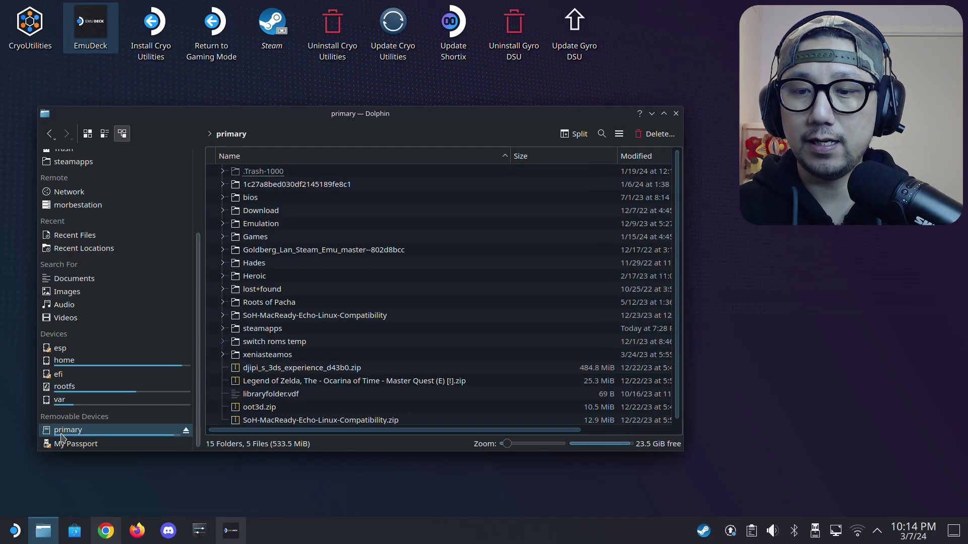
click(256, 224)
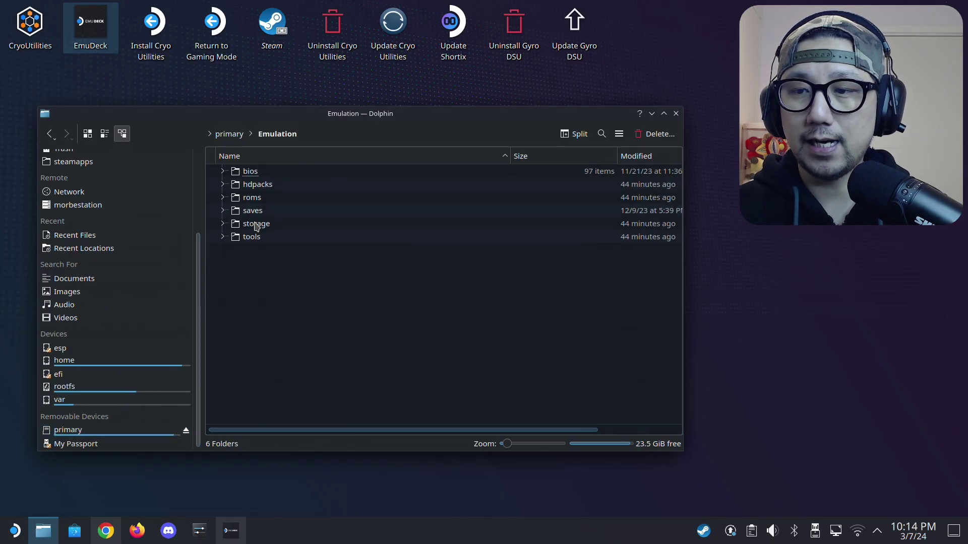
click(280, 197)
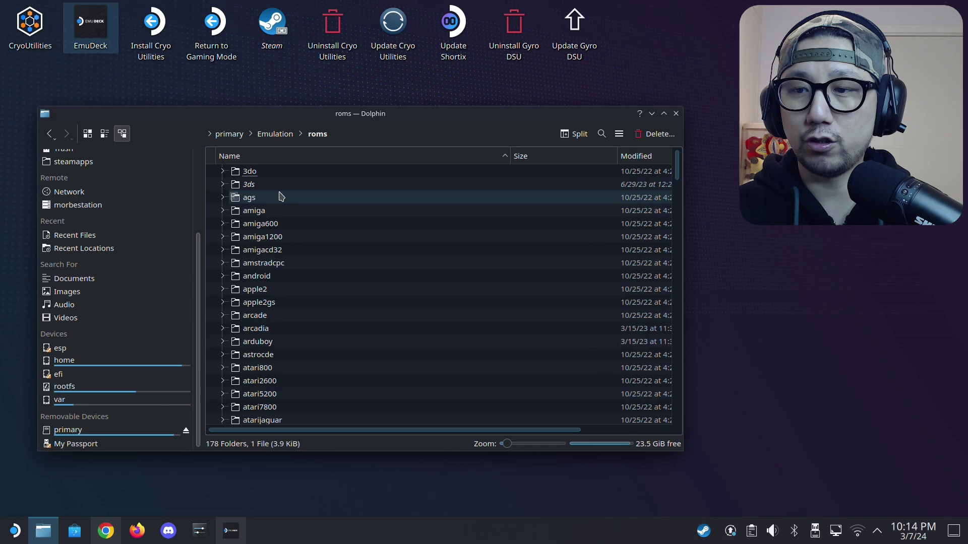
scroll(387, 296, down, 20)
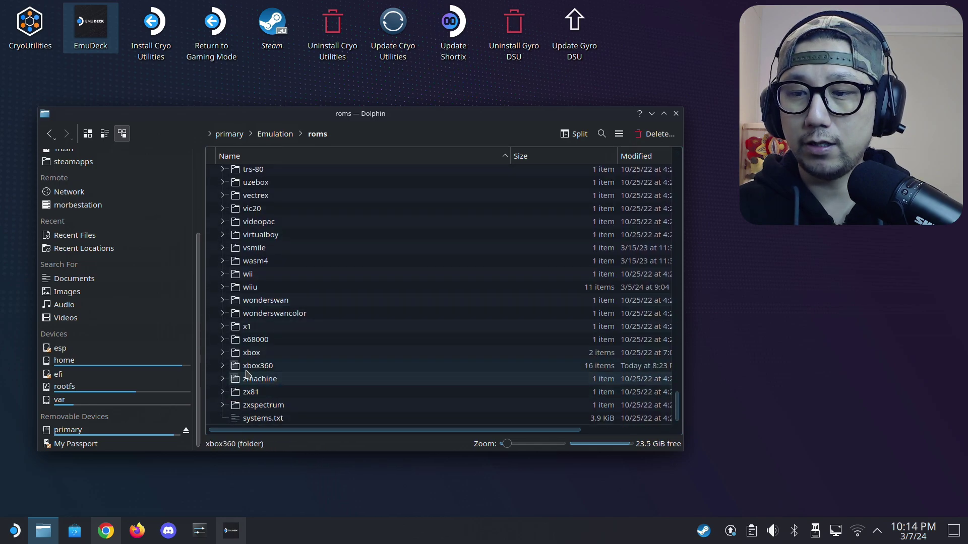
click(249, 367)
click(272, 367)
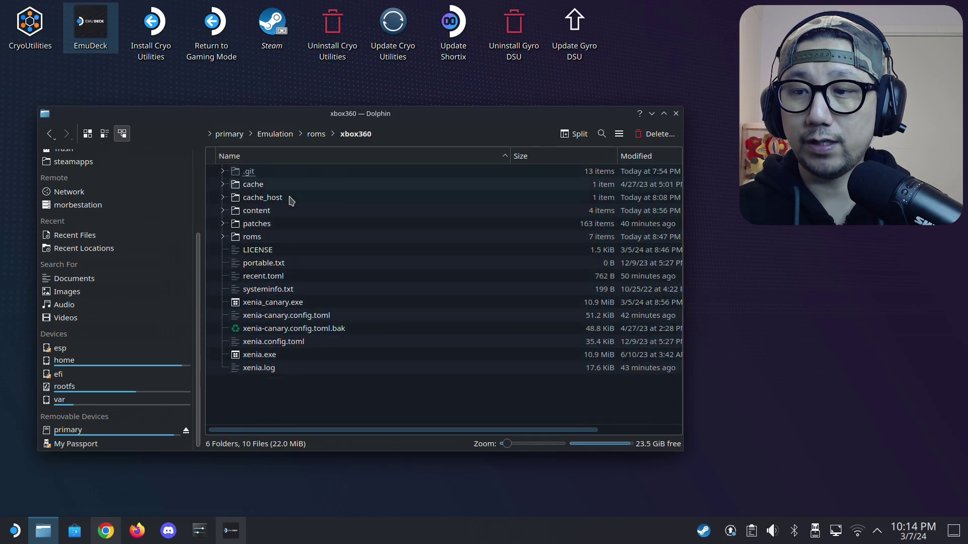
click(258, 241)
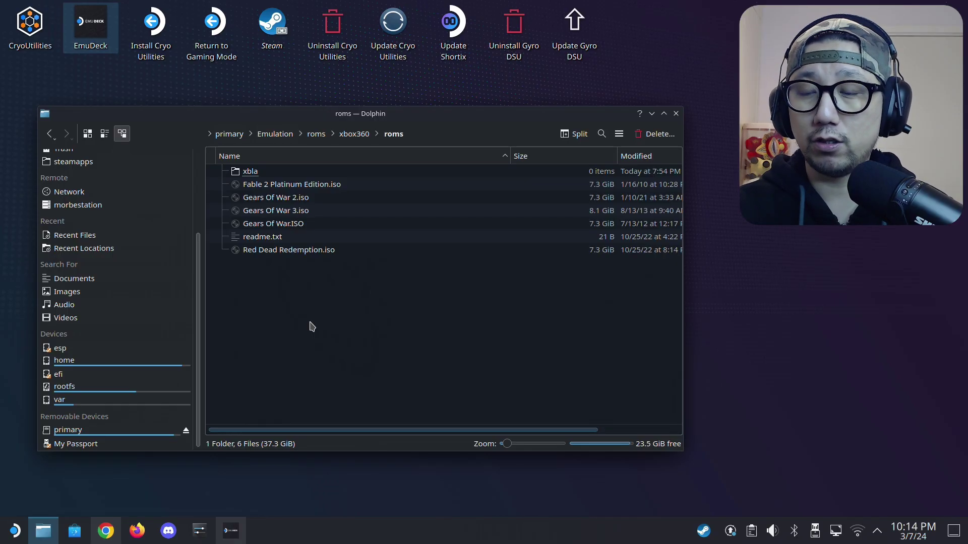
click(352, 134)
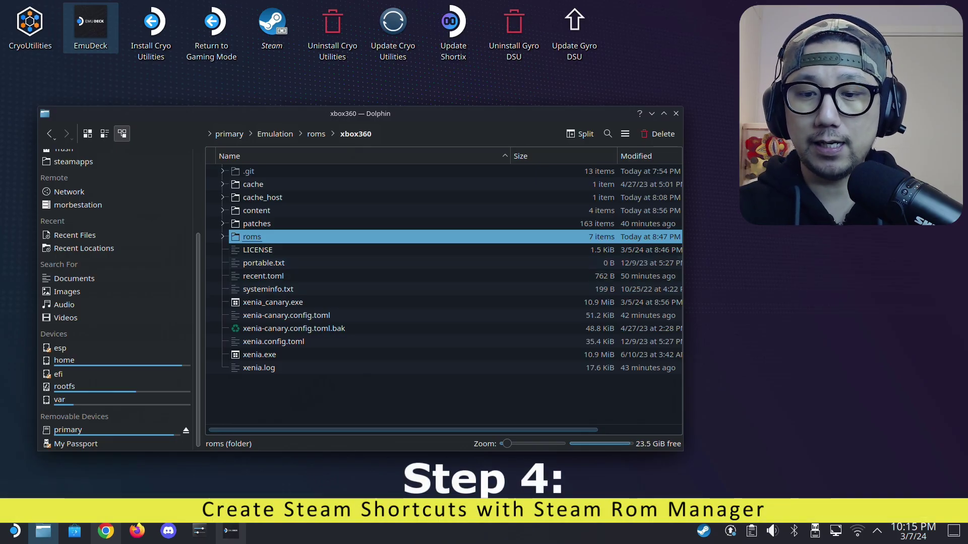
Switch to EmuDeck and launch Steam ROM Manager, agreeing to exit Steam.
click(13, 530)
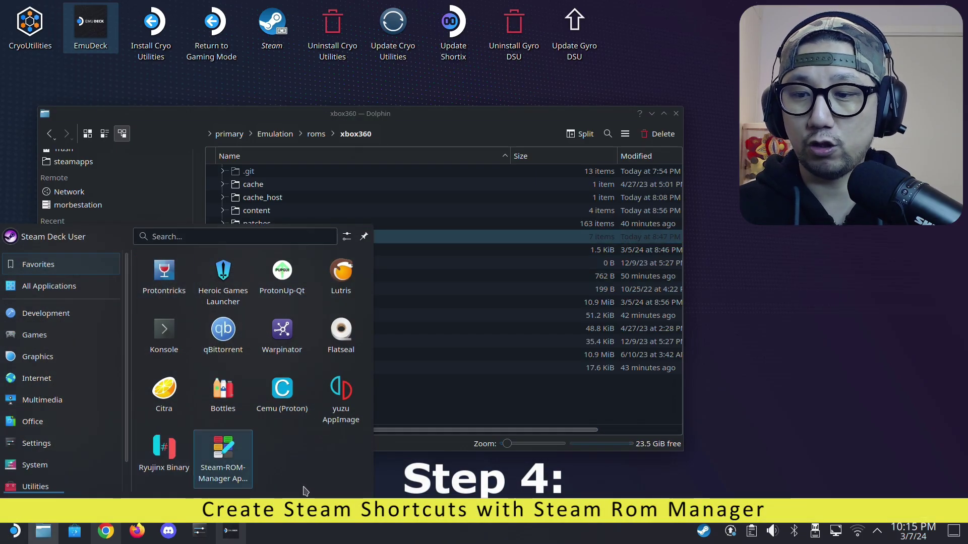
click(386, 476)
click(231, 531)
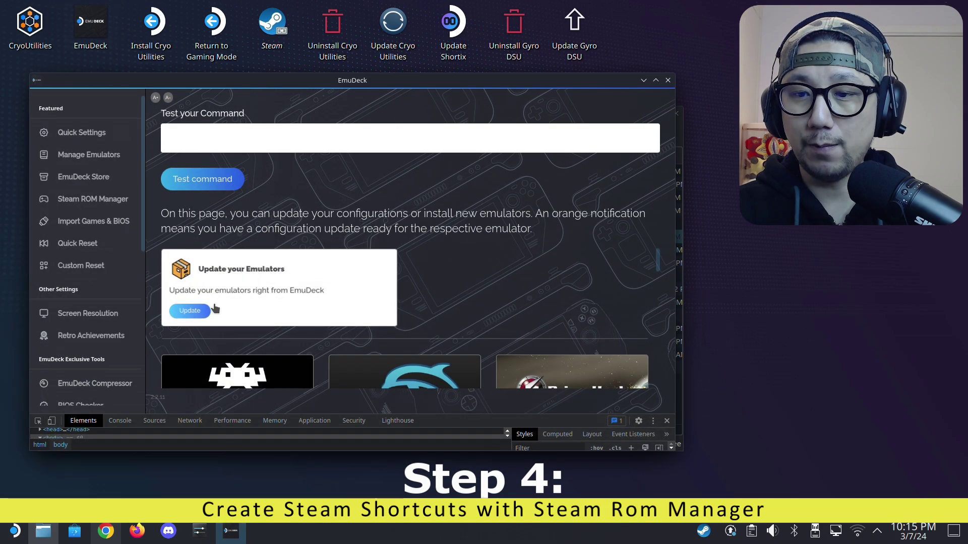
click(81, 202)
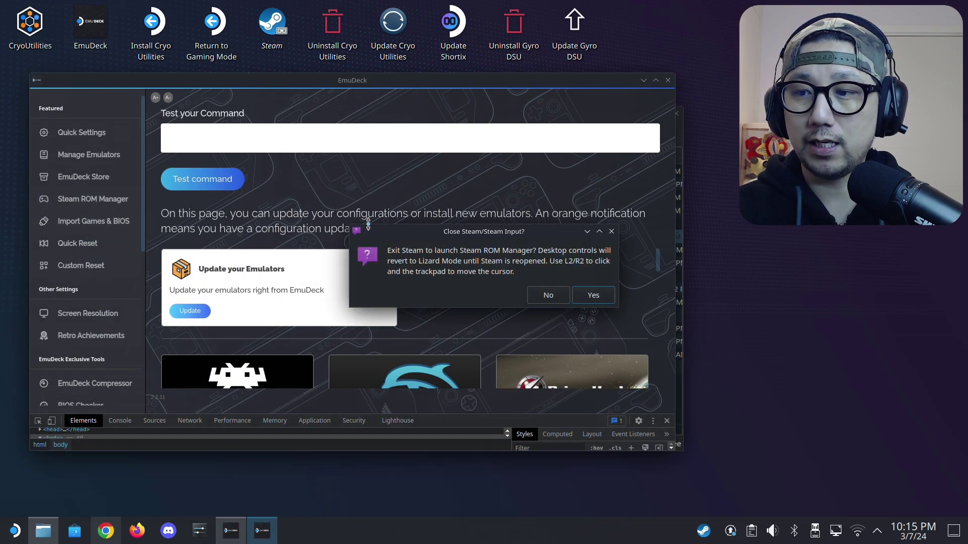
click(585, 295)
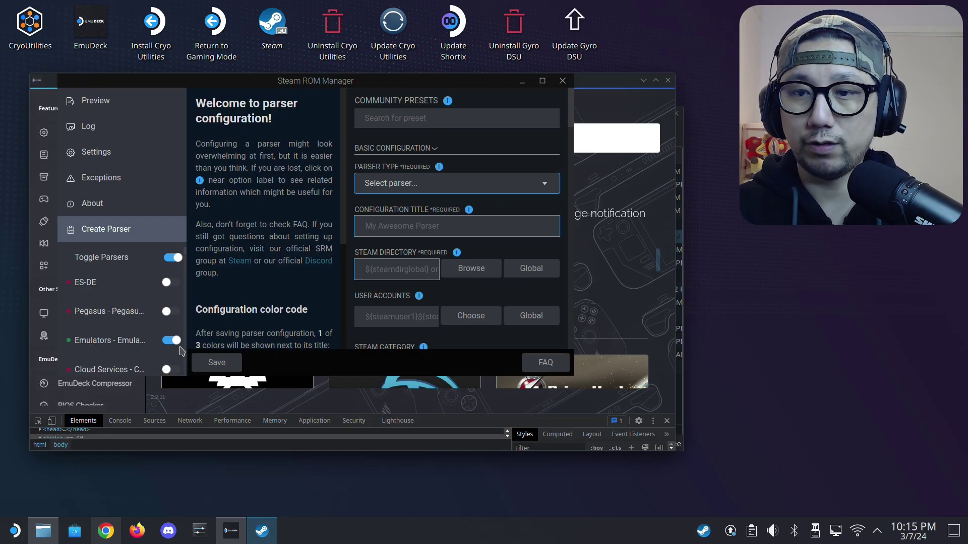
Locate Steam-ROM-Manager AppImage among the Games applications in the application launcher, and close the launcher.
click(3, 543)
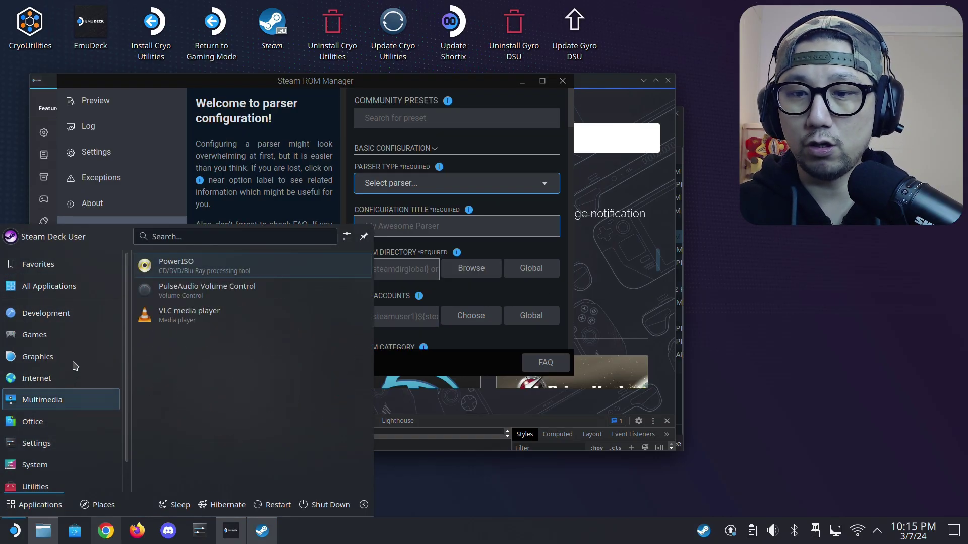
mouse_move(34, 335)
scroll(250, 378, down, 5)
scroll(250, 377, up, 5)
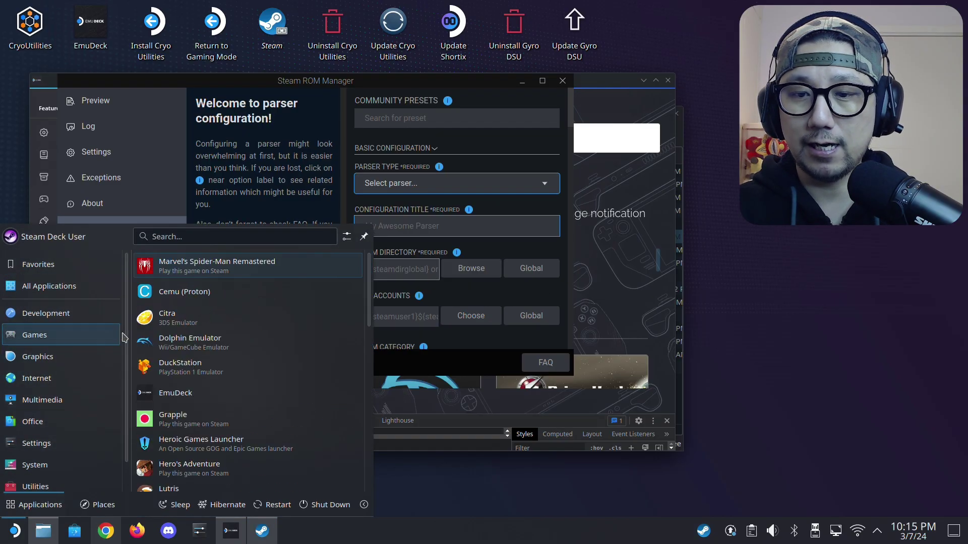
scroll(201, 425, down, 9)
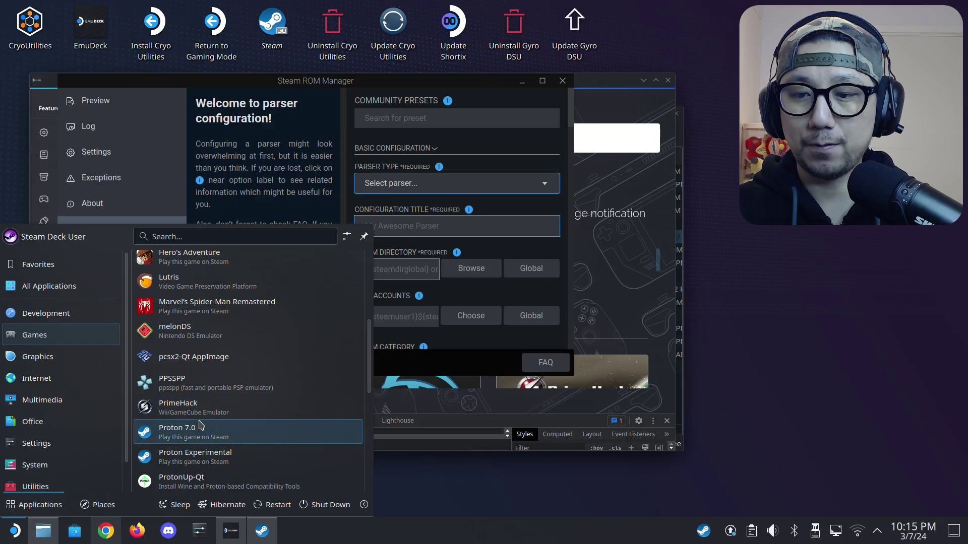
click(15, 536)
click(12, 537)
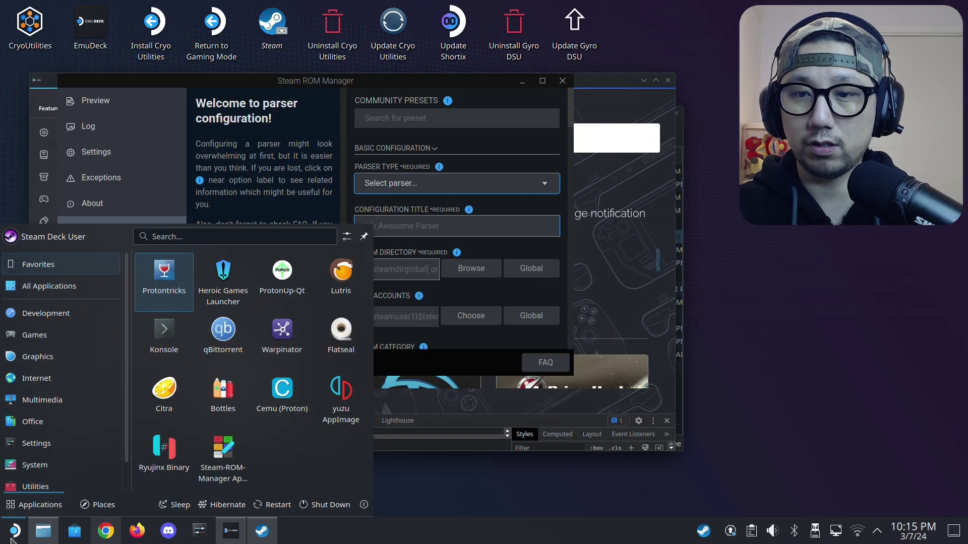
mouse_move(34, 340)
scroll(252, 393, down, 10)
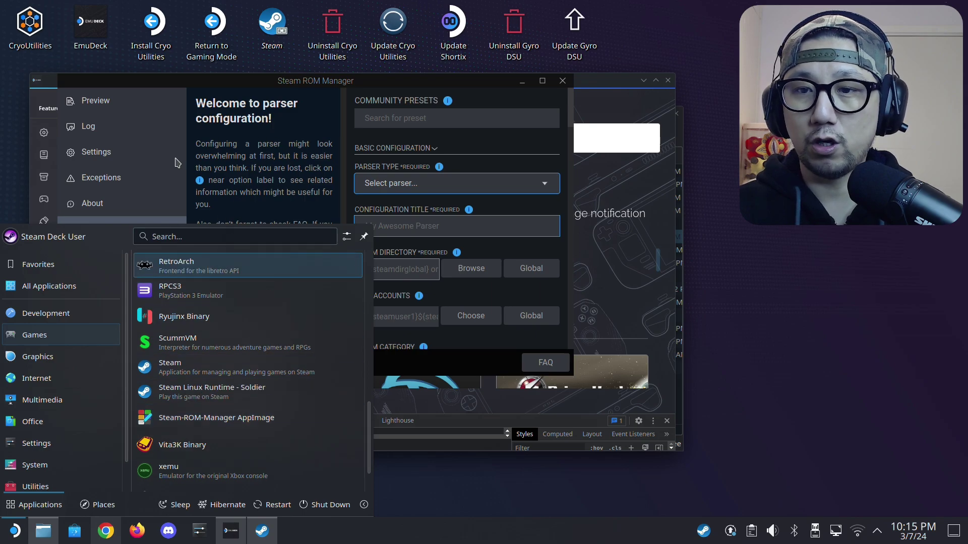
click(191, 130)
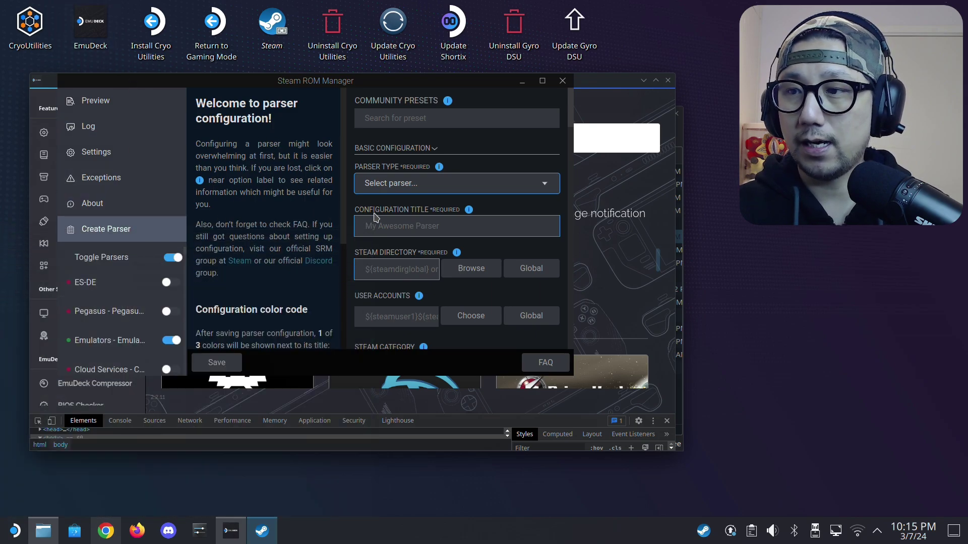
Read the parser configuration introduction, turn all parsers off and on again, and review the parser list.
scroll(244, 228, down, 3)
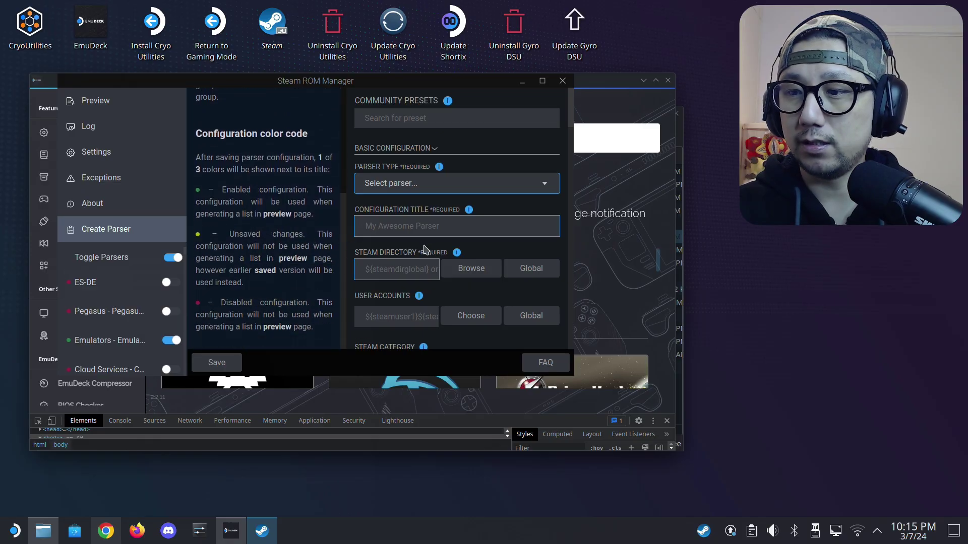
scroll(286, 260, up, 3)
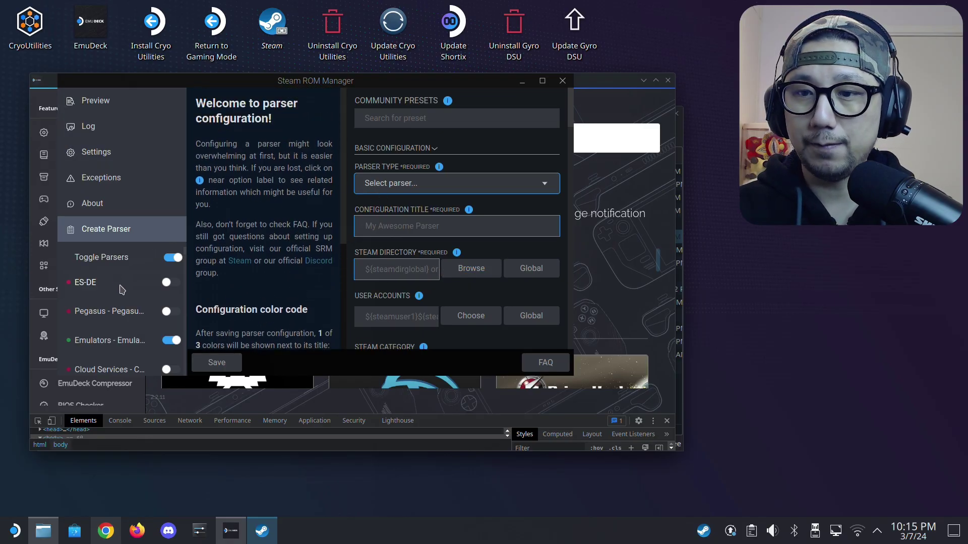
click(174, 258)
click(172, 258)
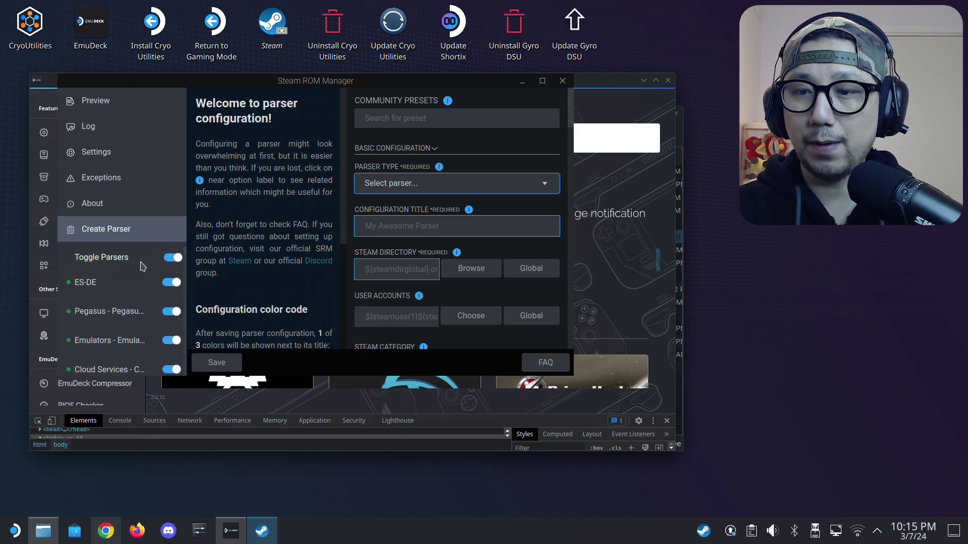
scroll(169, 326, down, 3)
scroll(169, 325, up, 5)
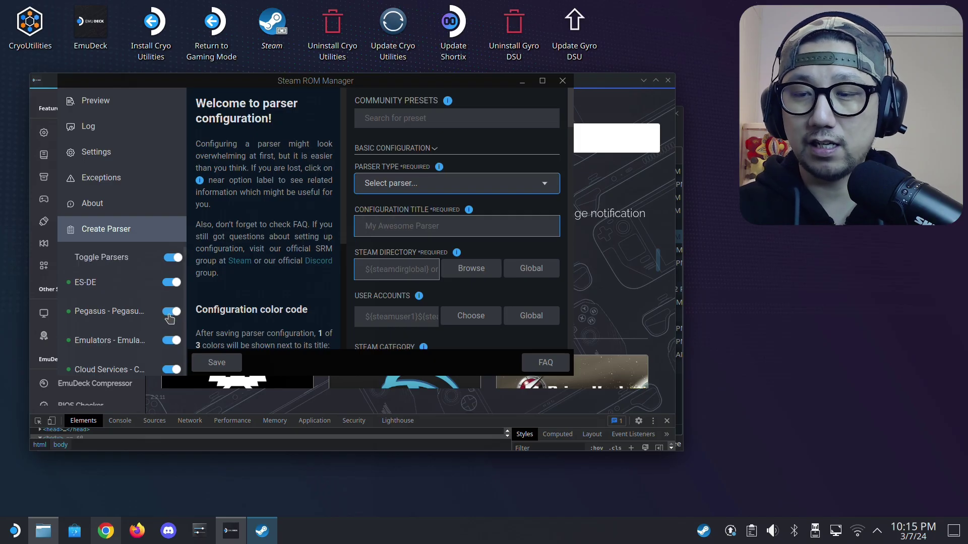
Disable all parsers and enable only the Emulators parser.
click(173, 258)
scroll(125, 267, down, 1)
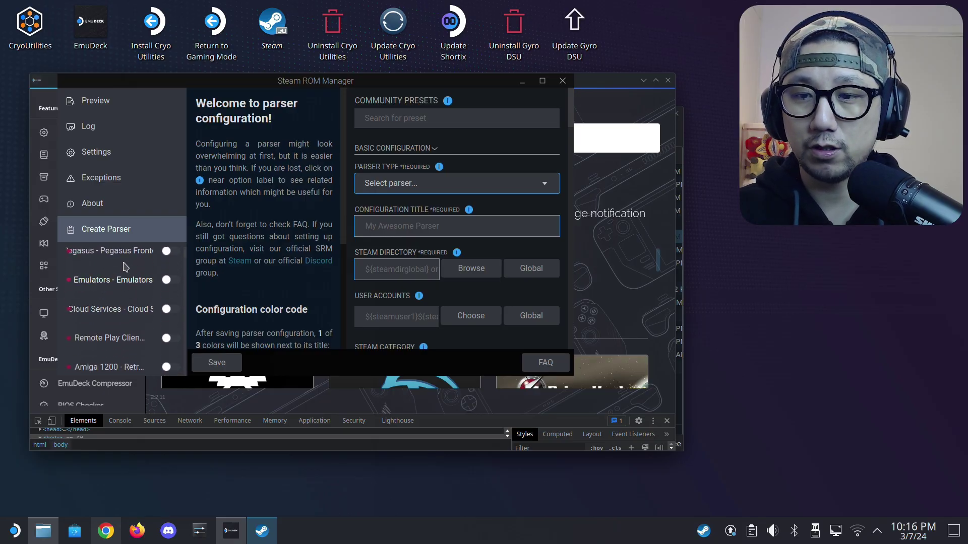
scroll(126, 267, up, 1)
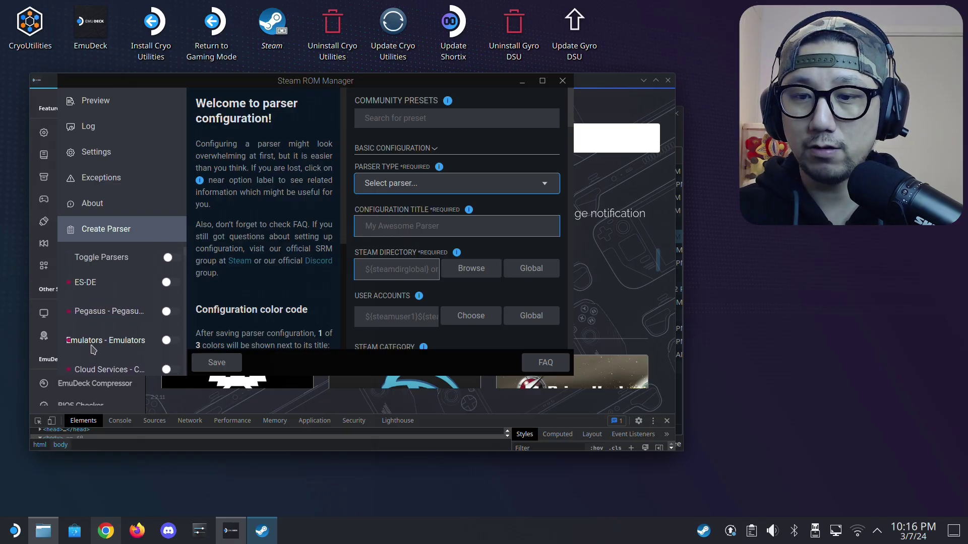
click(166, 340)
Look through the parser list for an existing Microsoft Xbox 360 parser.
scroll(125, 274, down, 3)
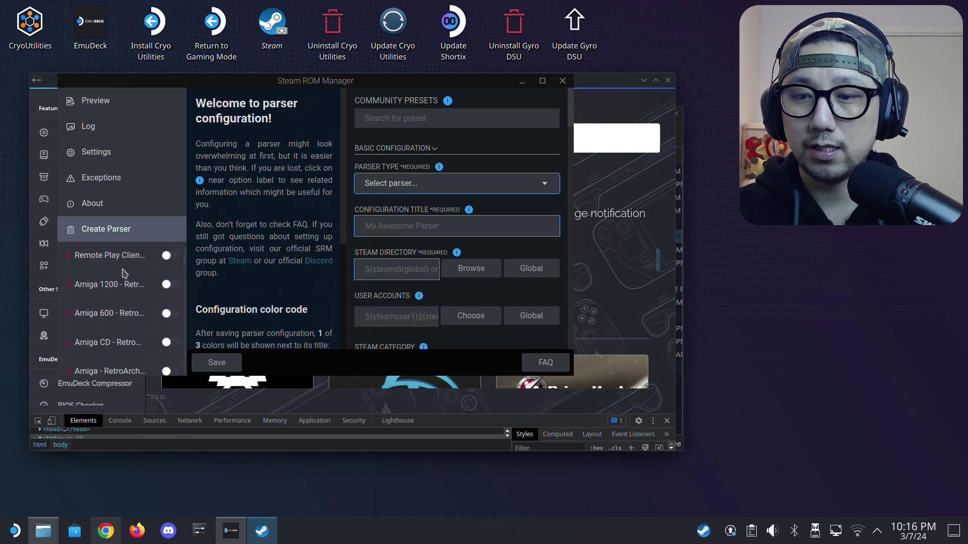
scroll(124, 274, down, 3)
scroll(124, 275, down, 5)
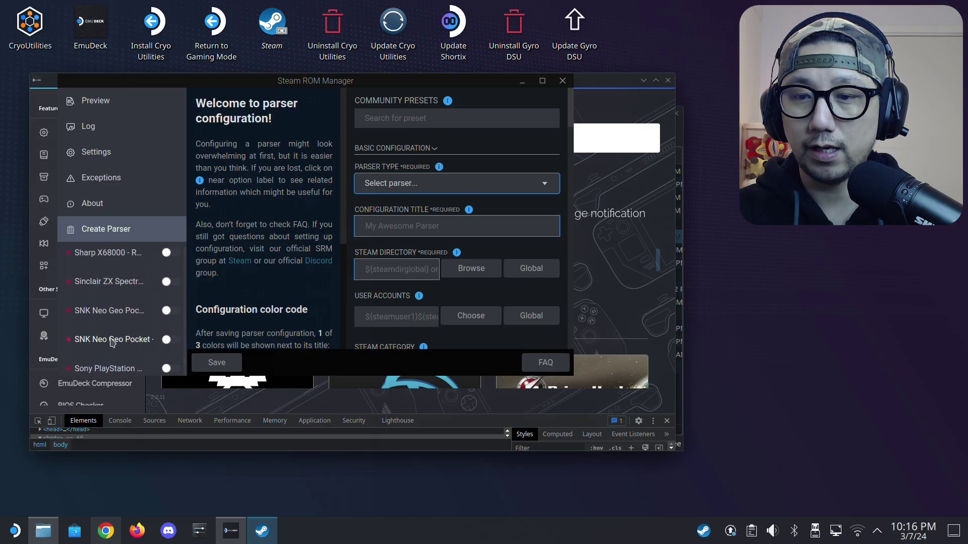
scroll(112, 342, up, 10)
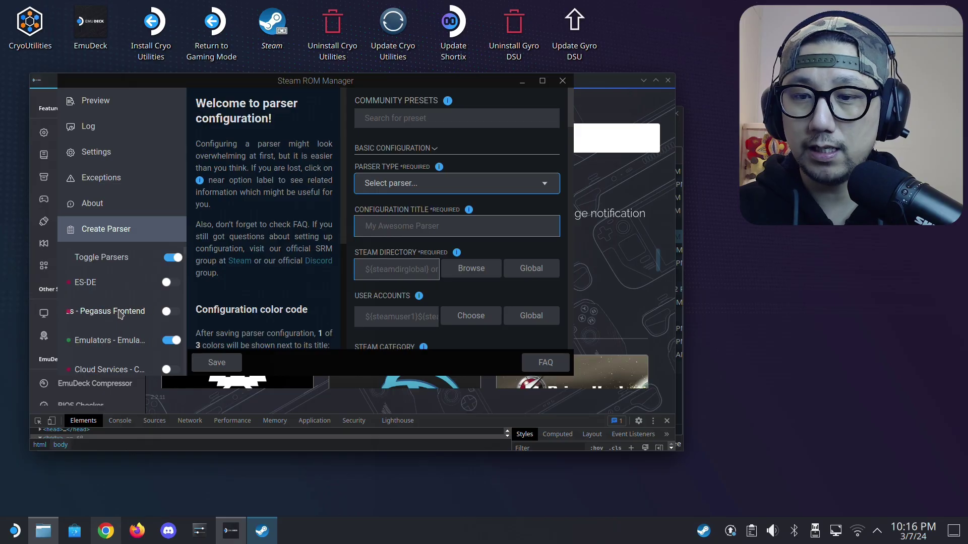
scroll(120, 315, down, 15)
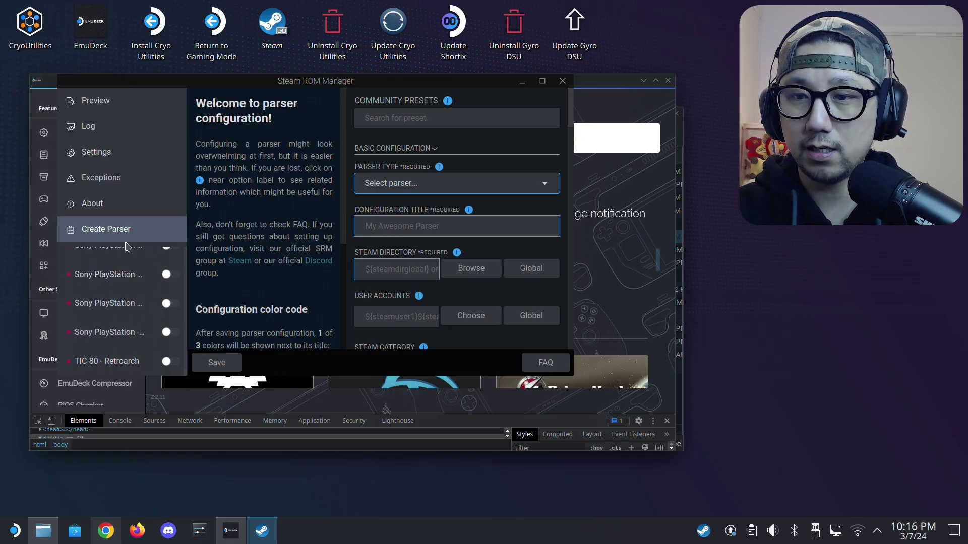
scroll(126, 247, up, 5)
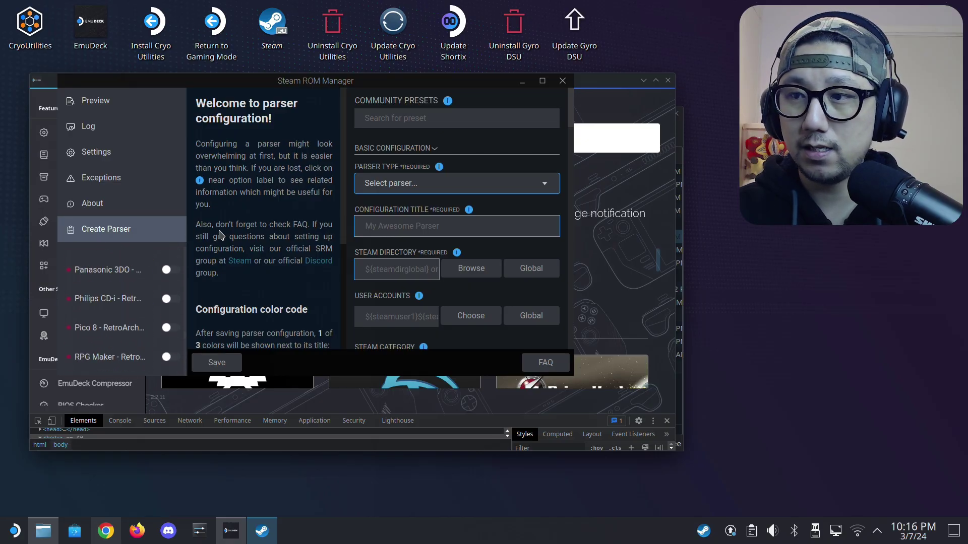
Start creating a new parser from the community preset "Microsoft Xbox 360 - Xenia".
click(108, 212)
click(121, 234)
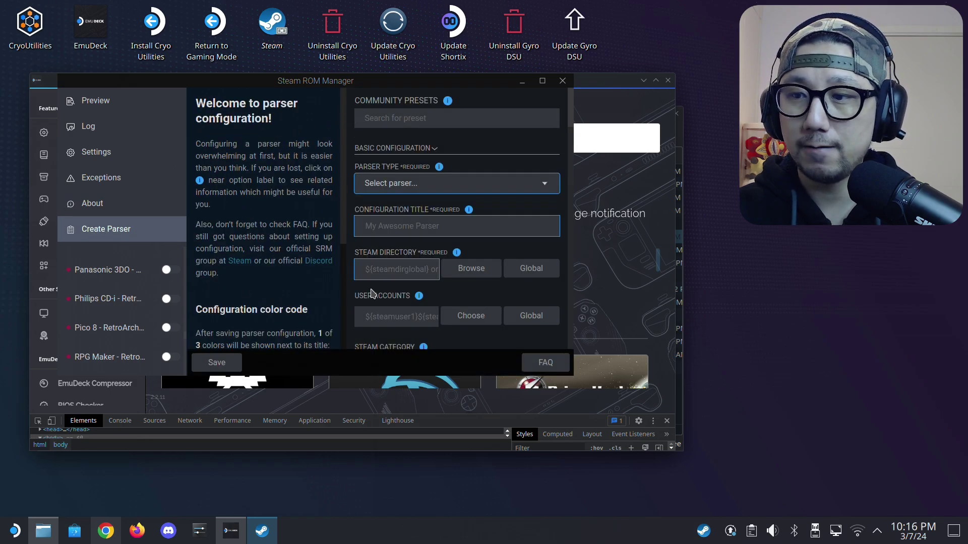
click(412, 120)
scroll(449, 219, down, 10)
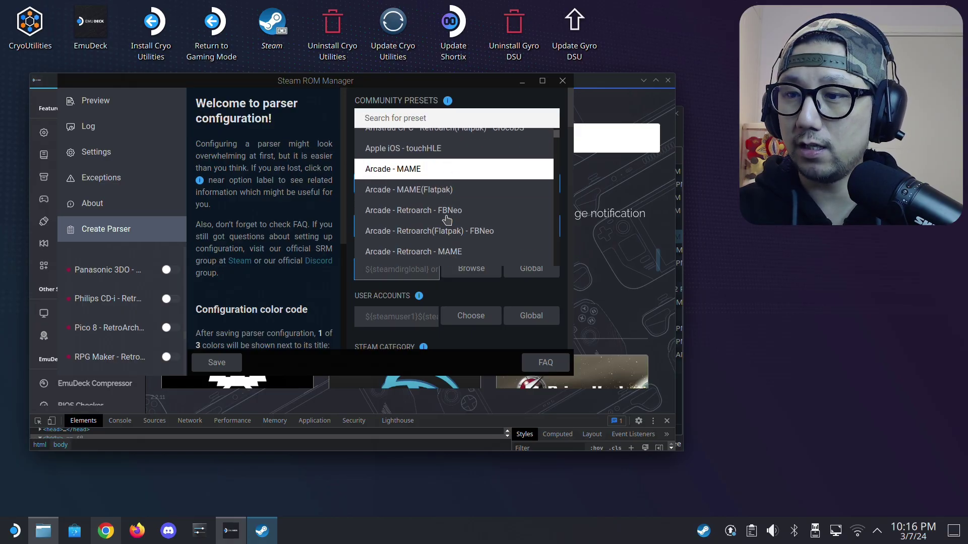
scroll(464, 206, down, 15)
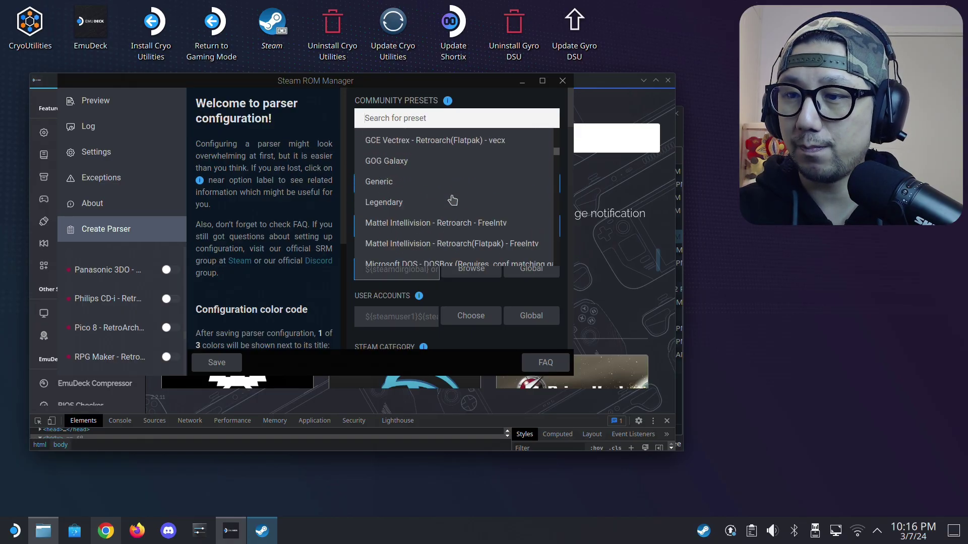
scroll(464, 201, down, 10)
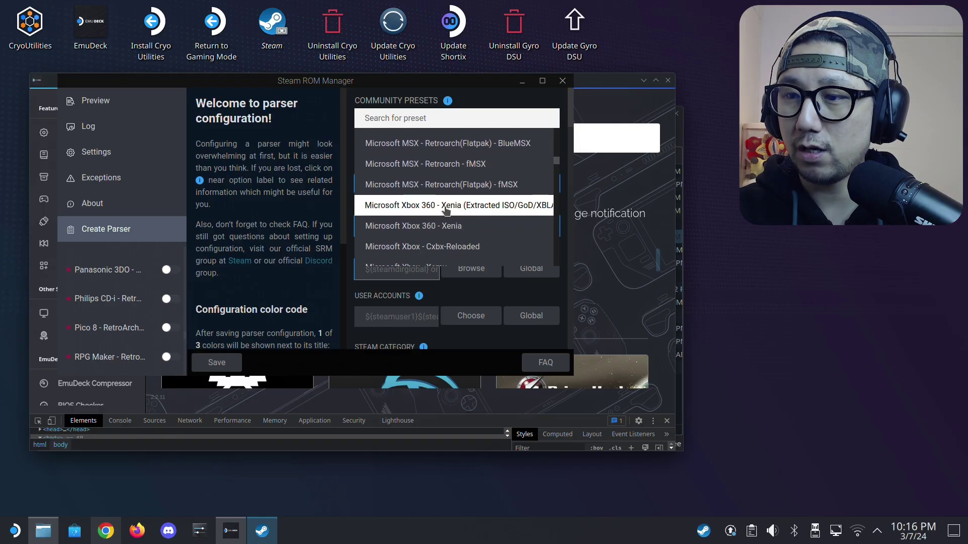
scroll(416, 206, up, 3)
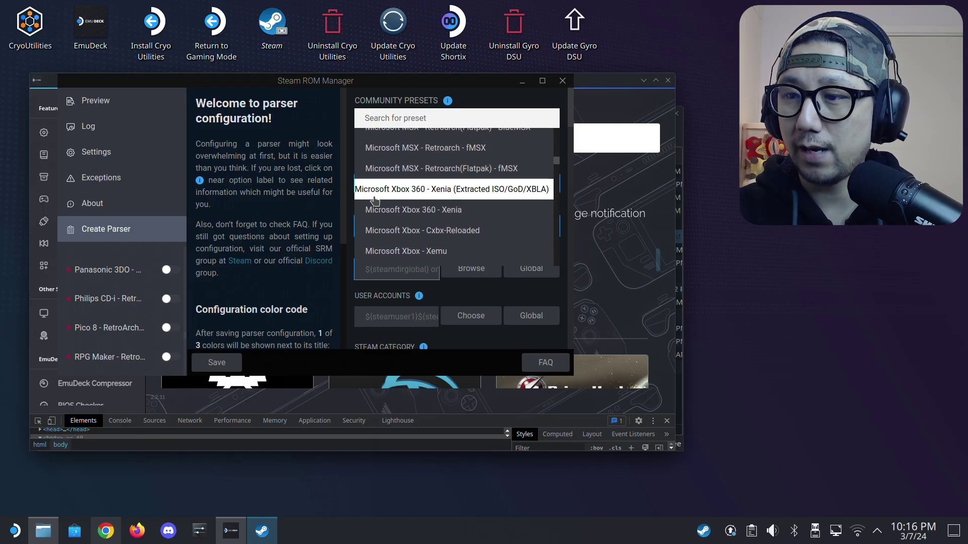
click(457, 211)
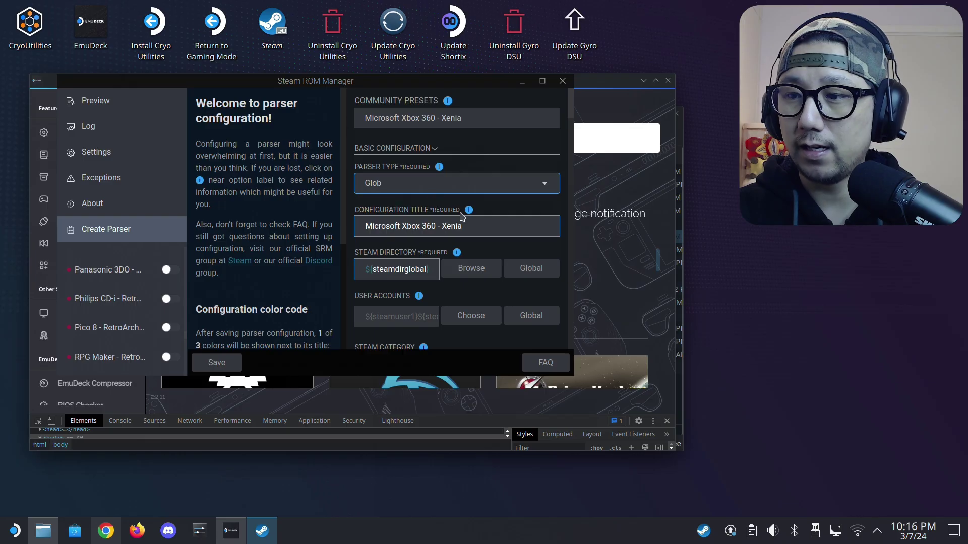
Set the parser's ROMs directory to the Emulation/roms/xbox360/roms folder on the external drive.
scroll(460, 215, down, 8)
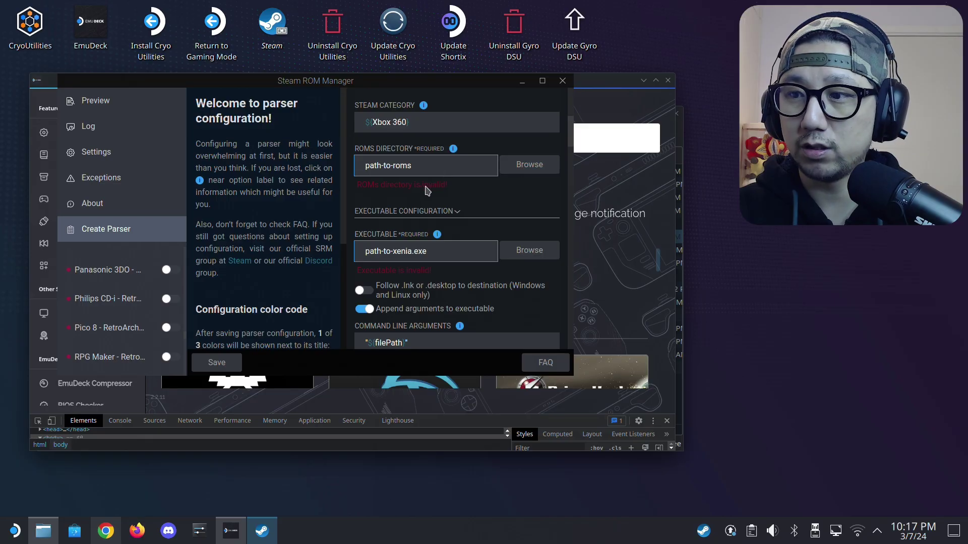
click(519, 166)
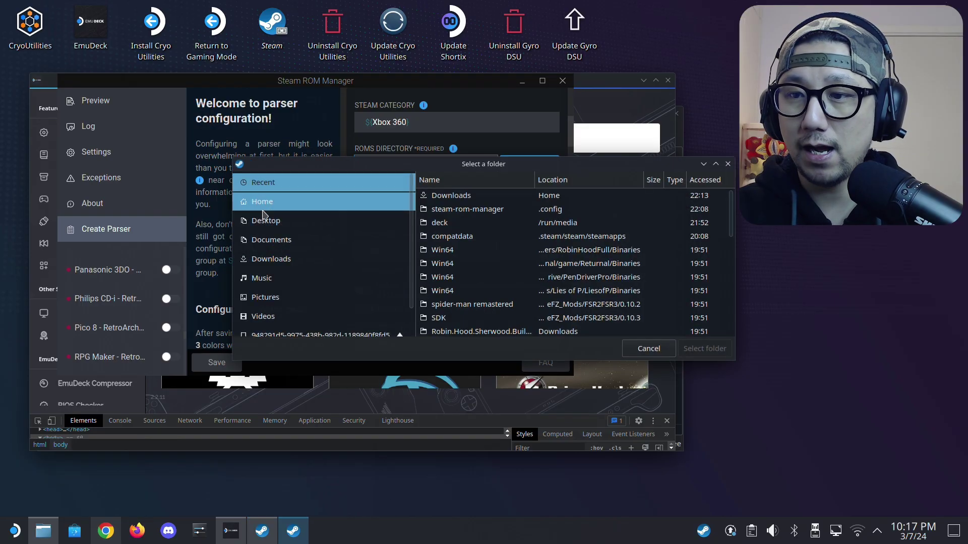
scroll(346, 274, down, 1)
click(300, 304)
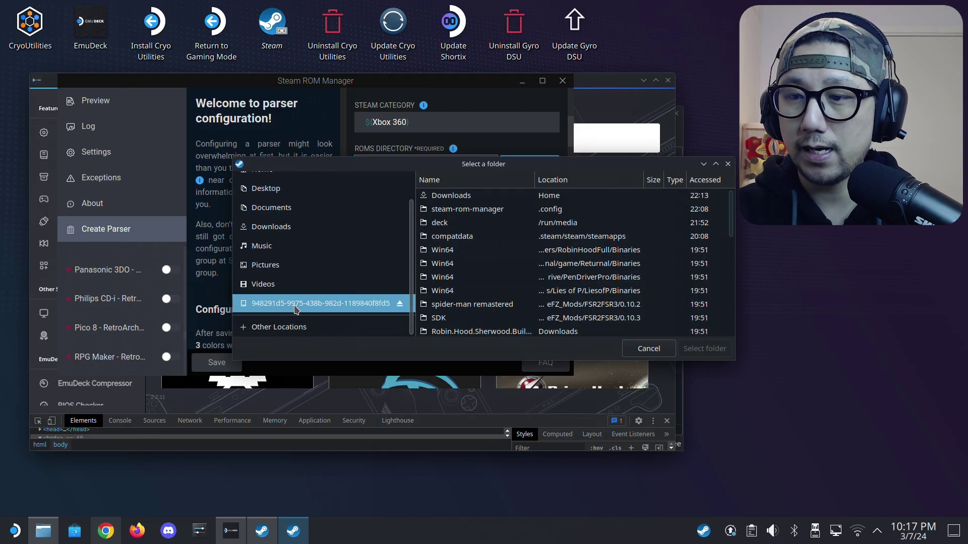
double_click(460, 286)
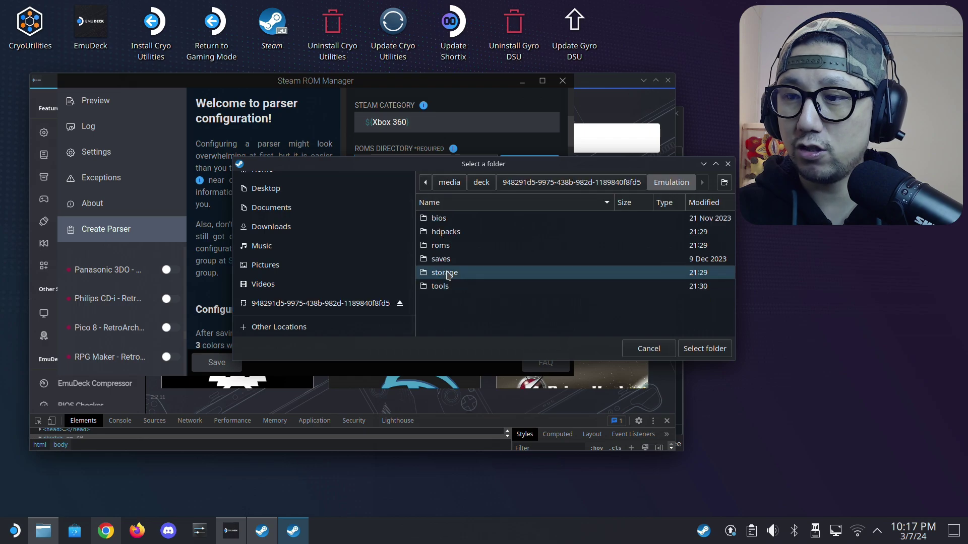
double_click(507, 245)
scroll(488, 285, down, 3)
scroll(486, 290, down, 20)
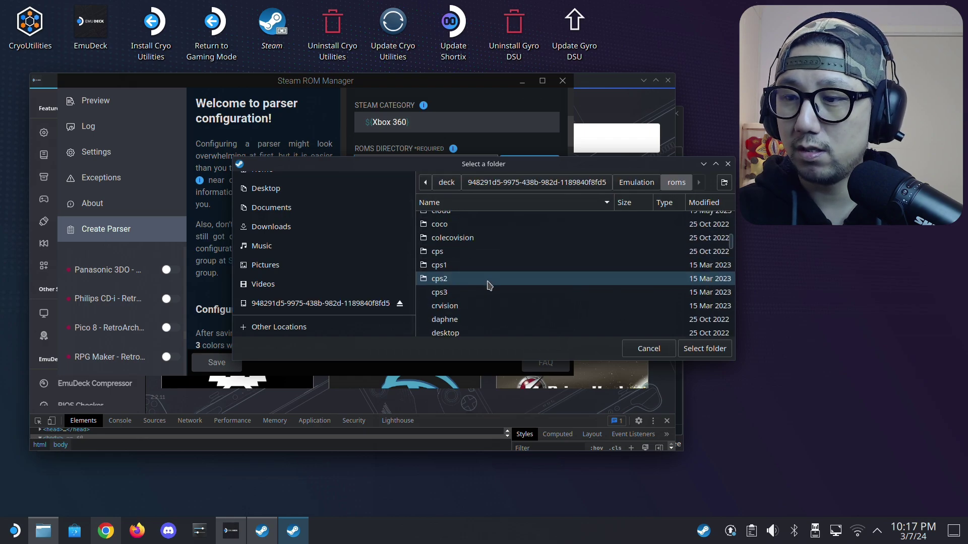
scroll(484, 298, down, 20)
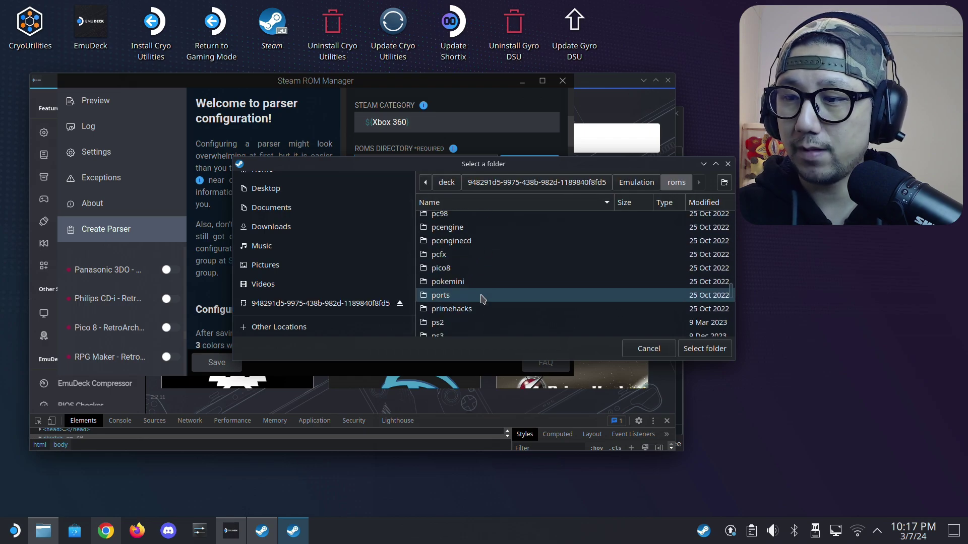
scroll(482, 300, down, 3)
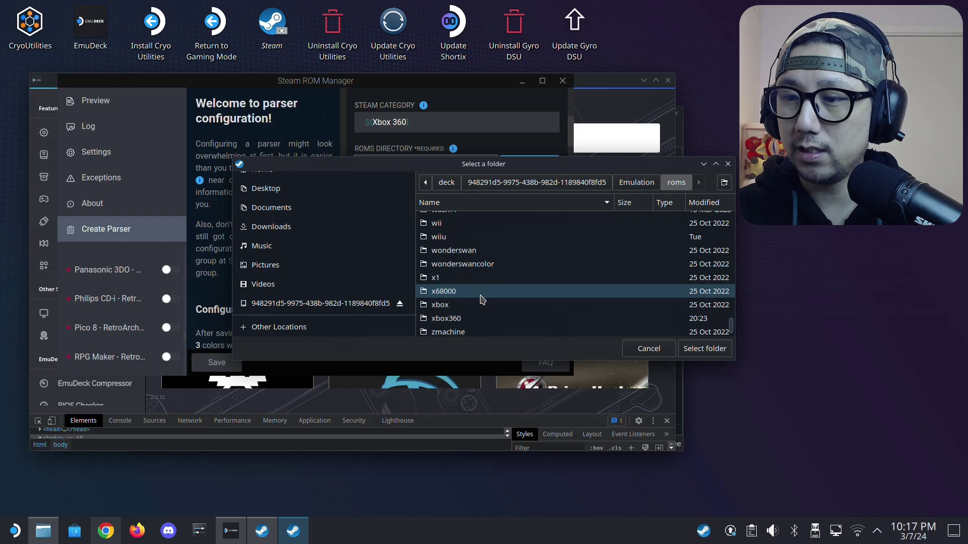
double_click(432, 323)
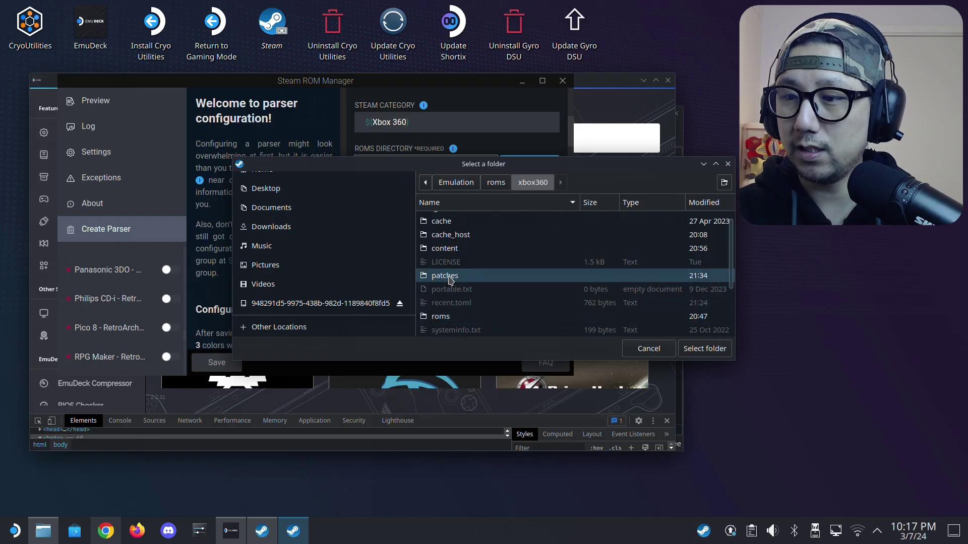
double_click(455, 316)
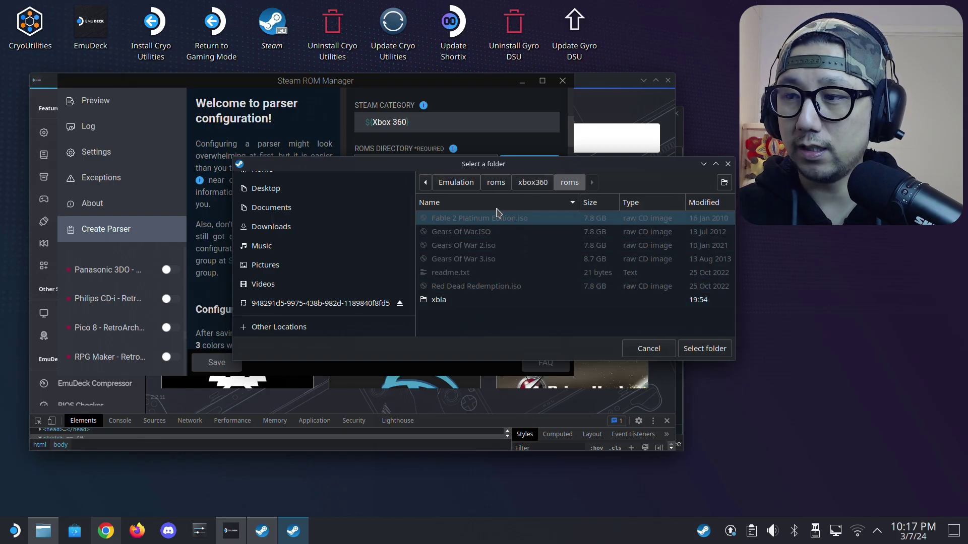
click(700, 350)
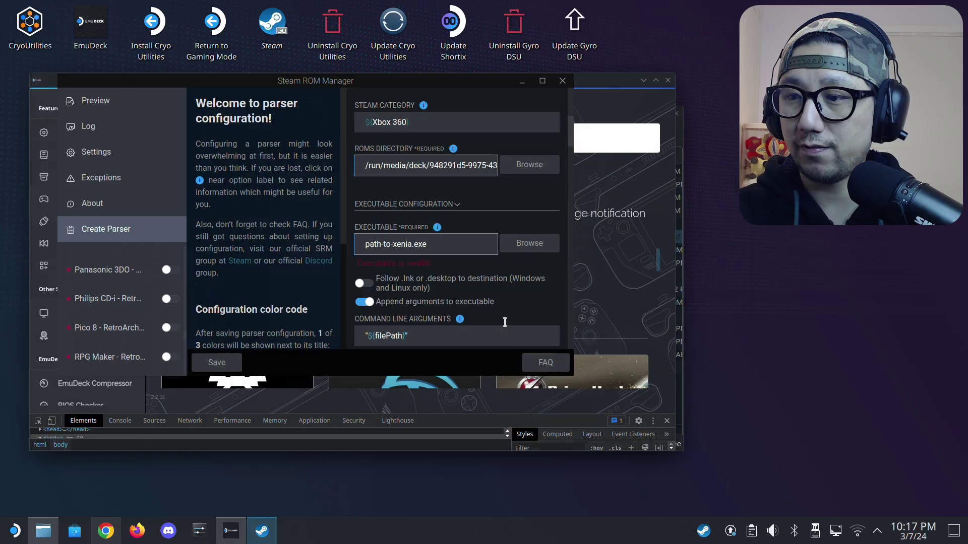
Set the parser's executable to xenia.sh in the external drive's Emulation/tools/launchers folder.
click(526, 250)
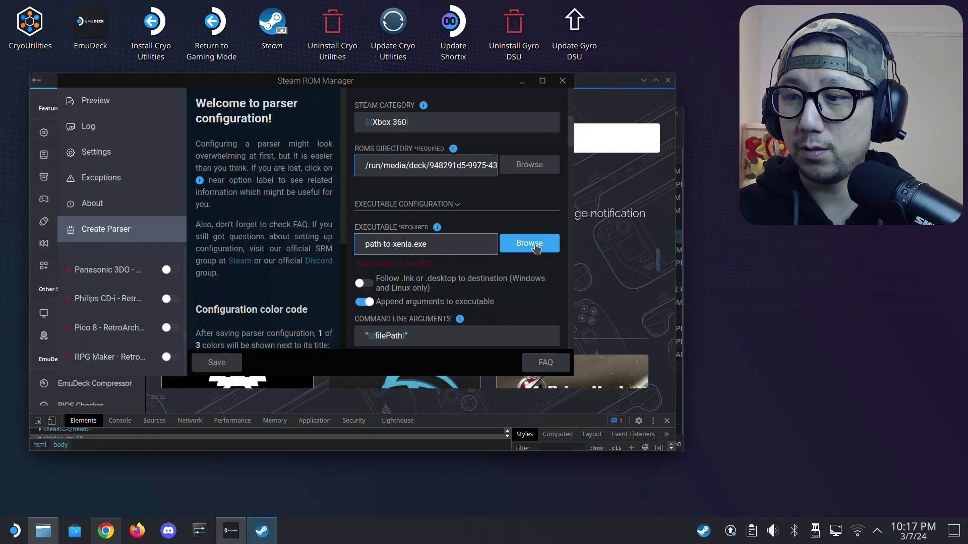
scroll(359, 272, down, 1)
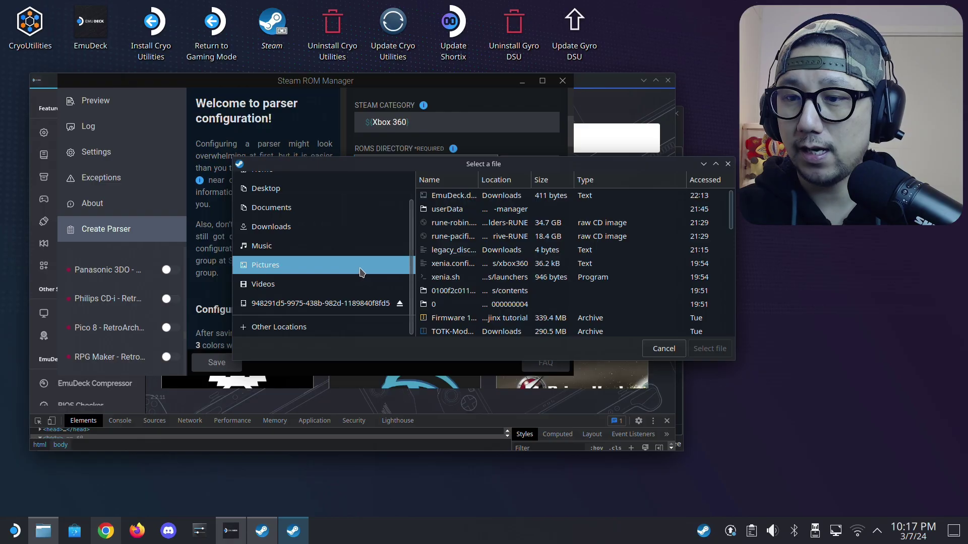
click(305, 304)
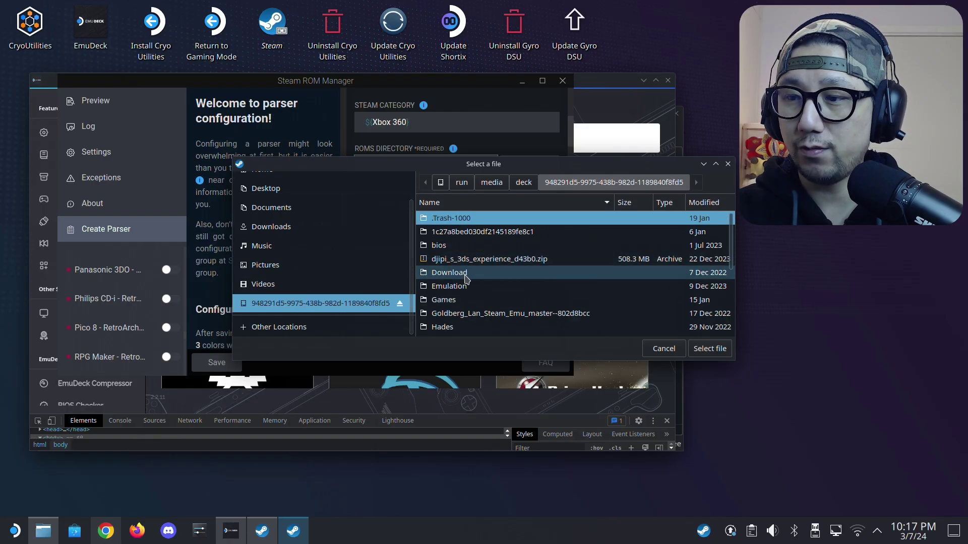
double_click(453, 285)
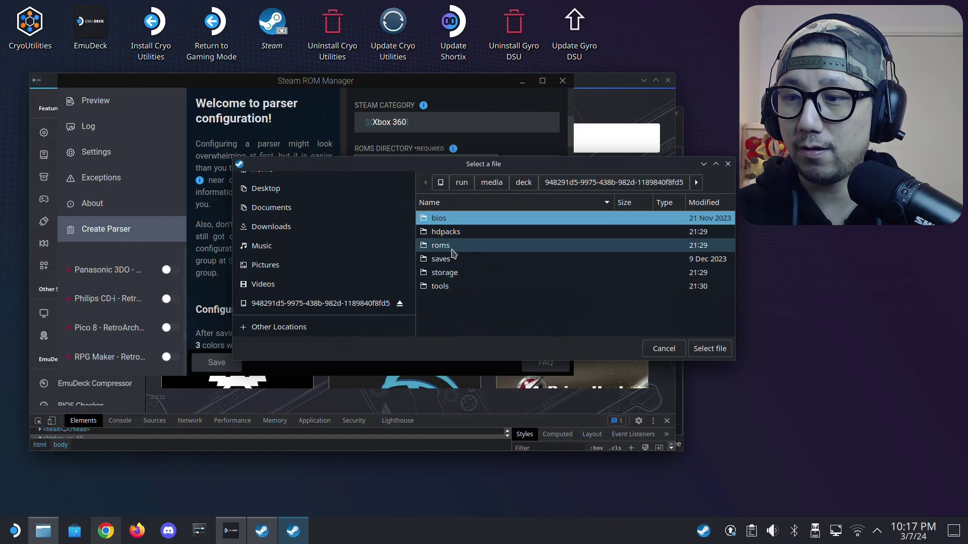
double_click(440, 286)
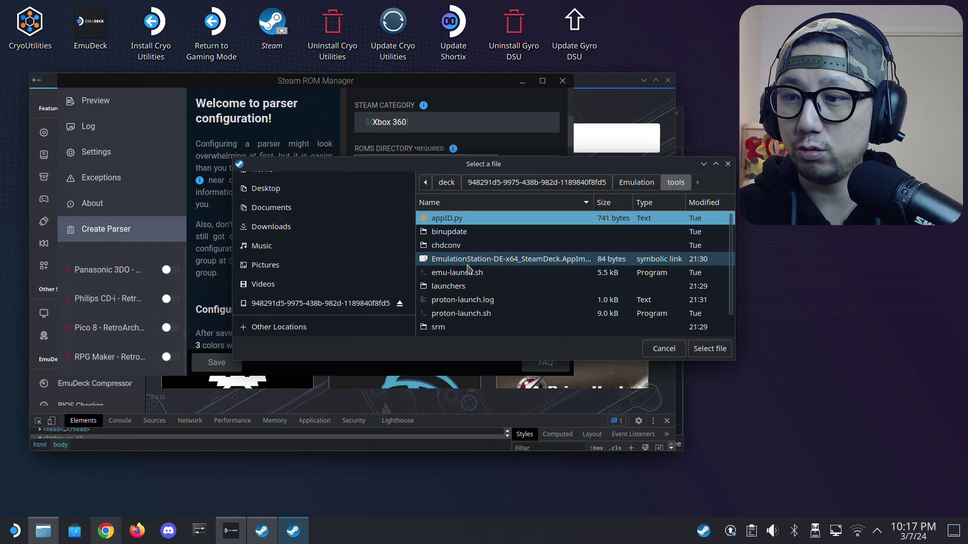
double_click(463, 289)
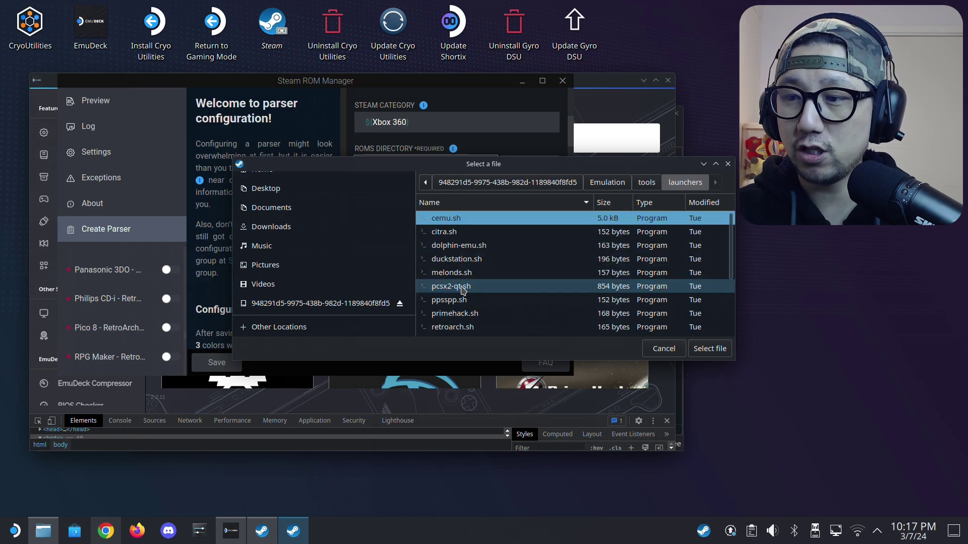
scroll(492, 282, down, 5)
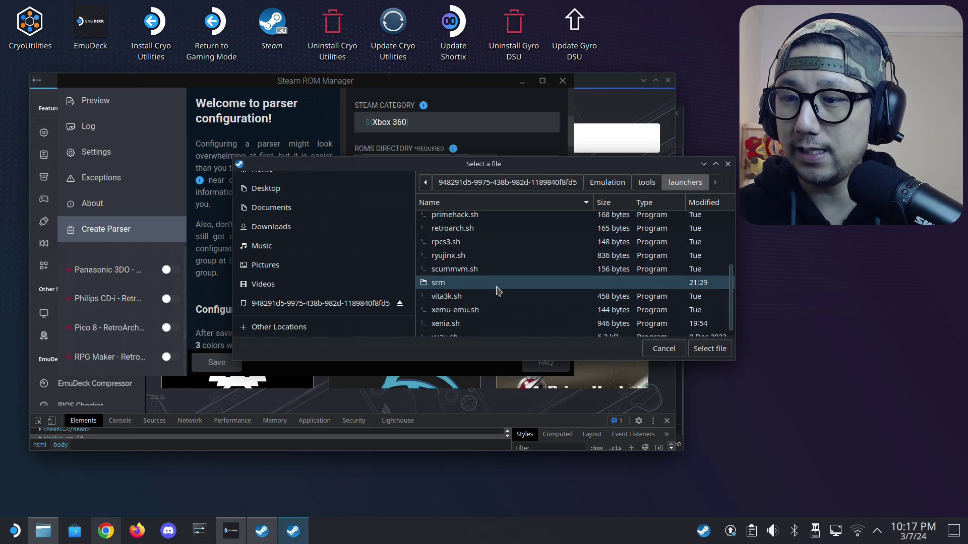
click(447, 328)
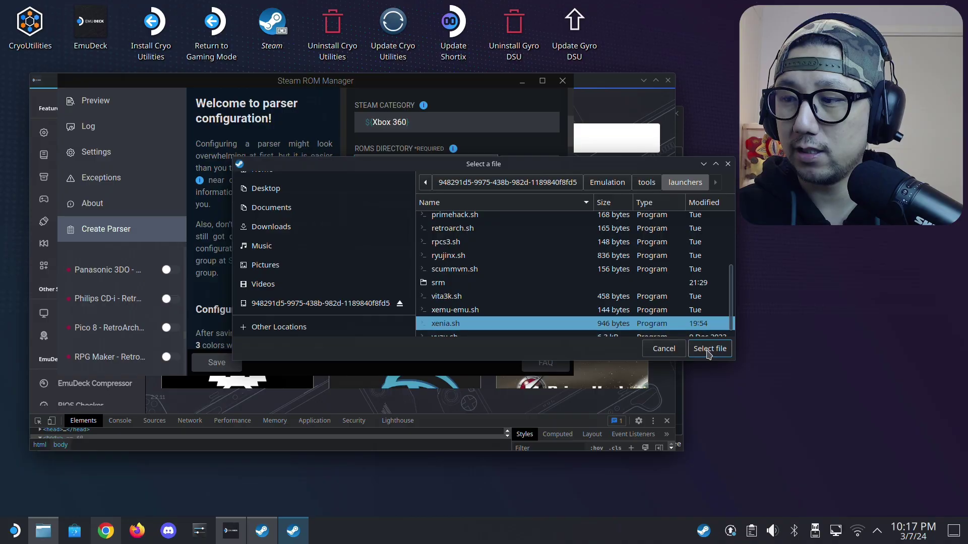
click(708, 349)
Save the Microsoft Xbox 360 - Xenia parser with its remaining preset settings, and open the preview for adding games to Steam.
scroll(425, 287, down, 20)
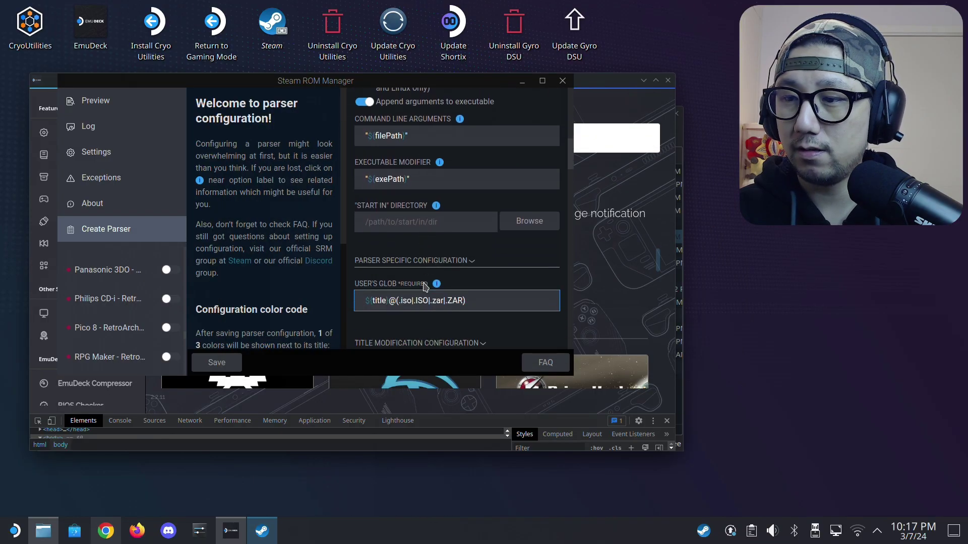
scroll(425, 287, down, 10)
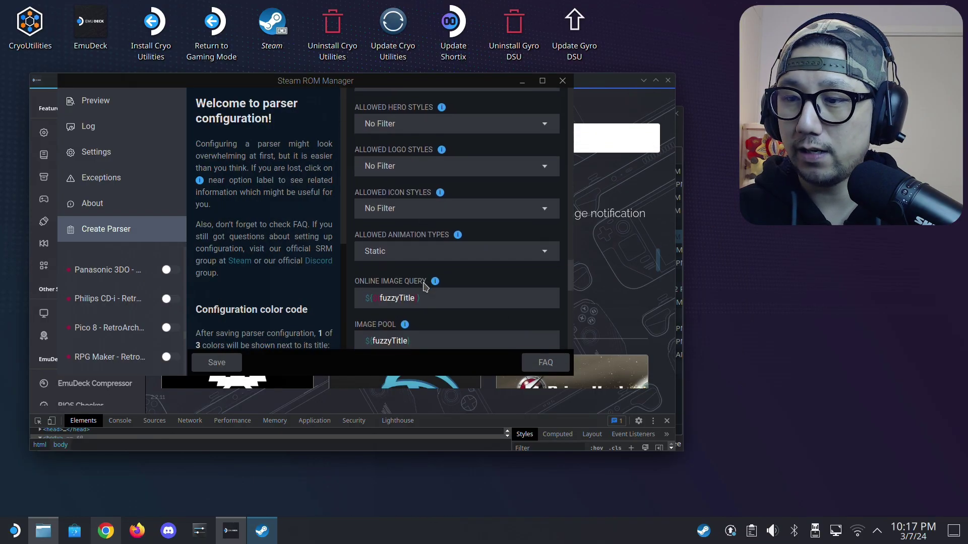
scroll(409, 202, down, 10)
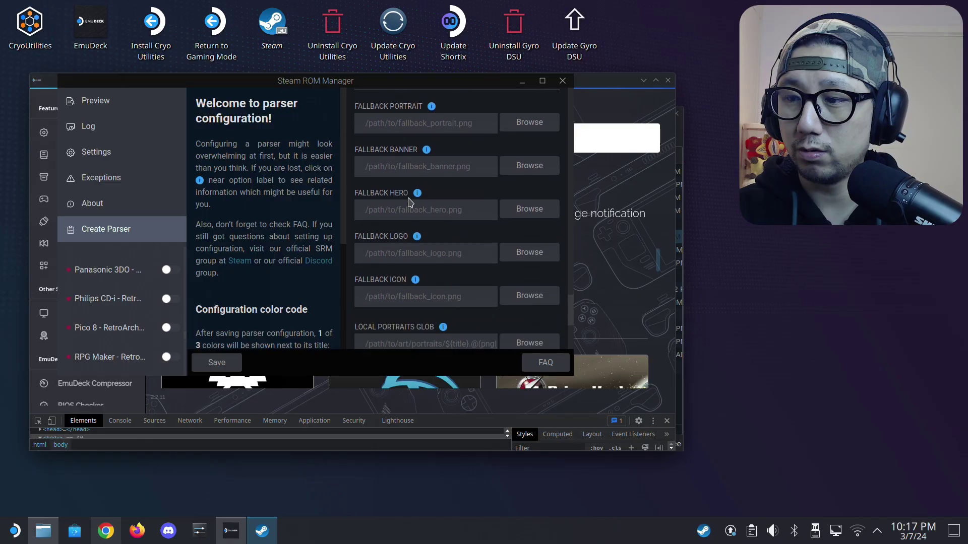
click(230, 365)
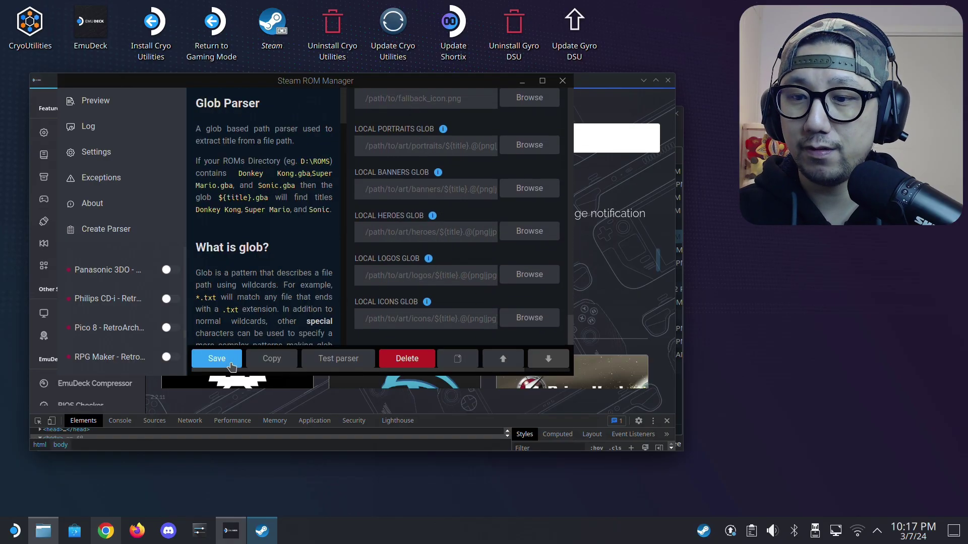
scroll(126, 323, down, 5)
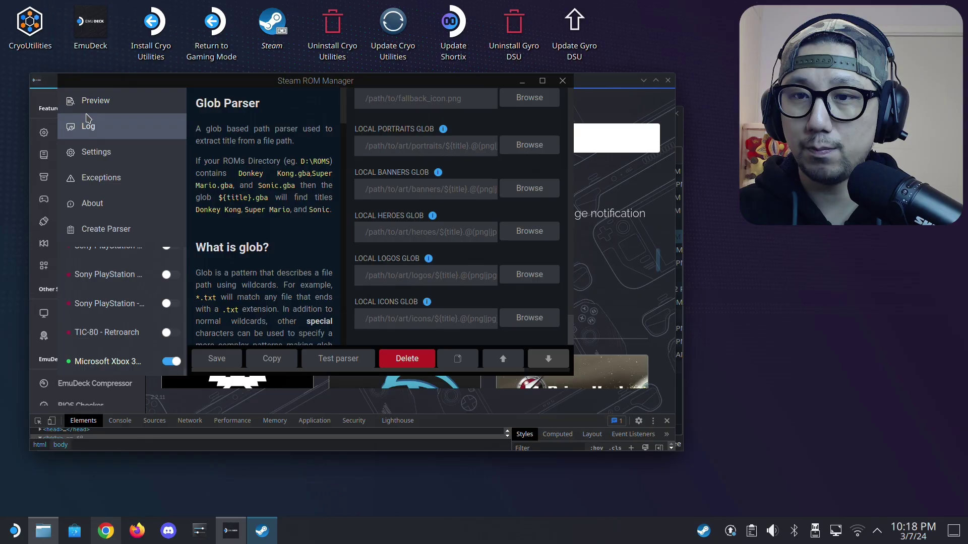
click(83, 106)
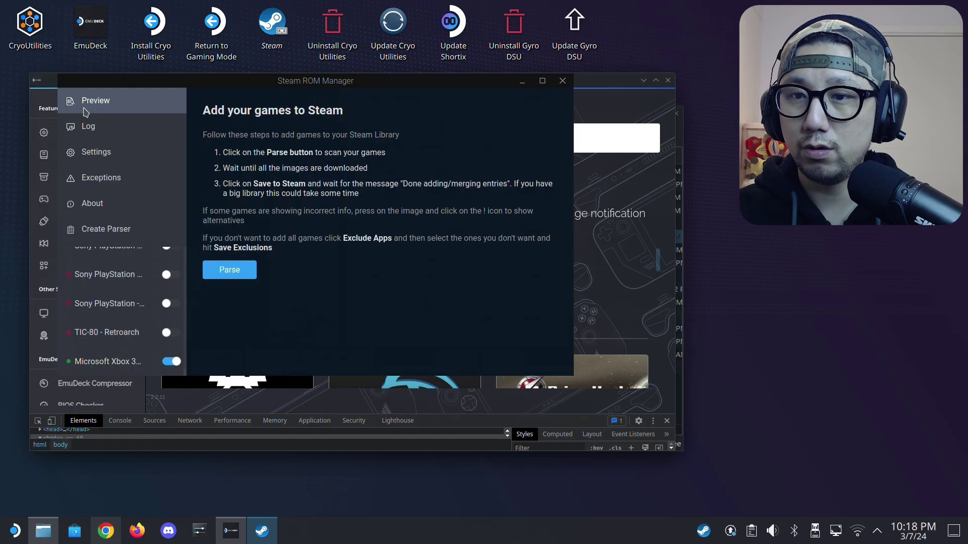
Parse the games with the enabled parsers and filter the preview to the Xbox 360 category.
click(236, 273)
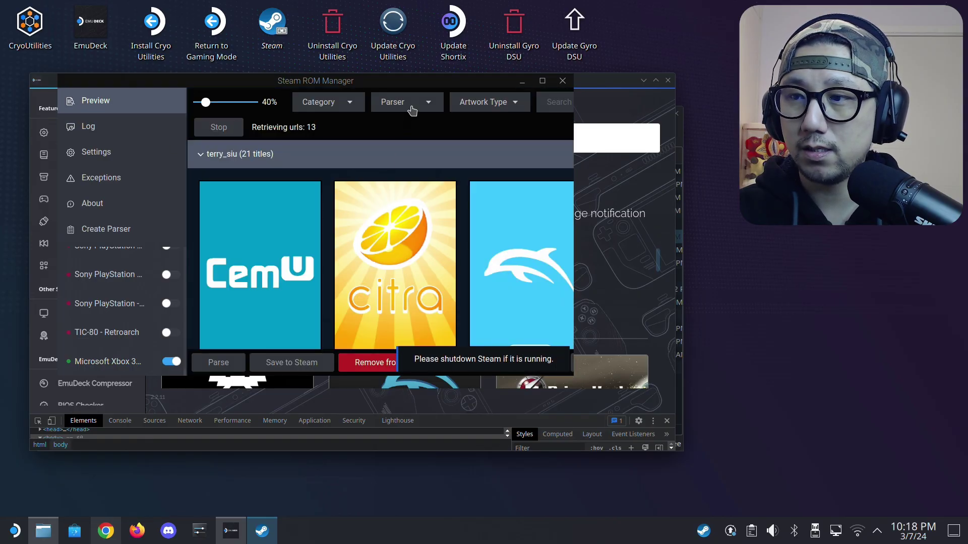
click(346, 102)
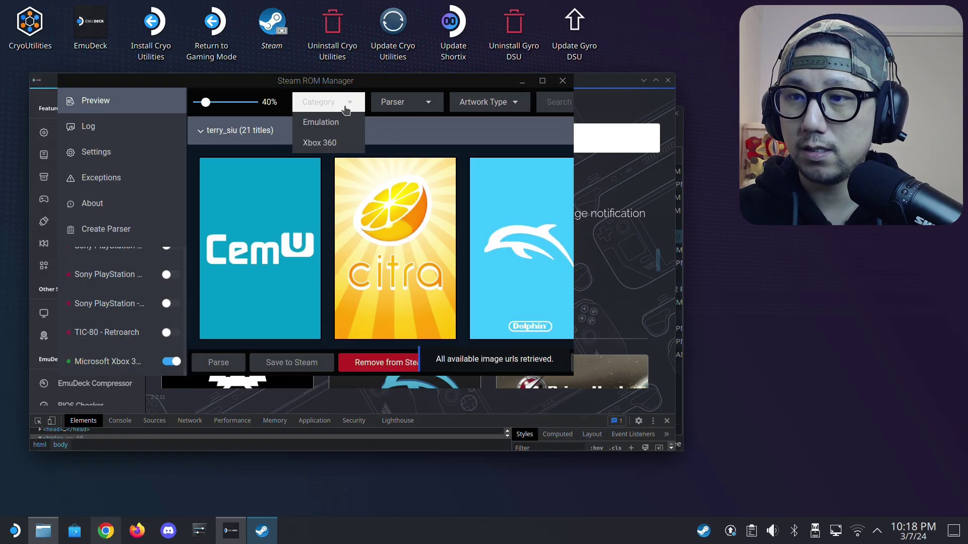
click(323, 143)
scroll(416, 271, down, 15)
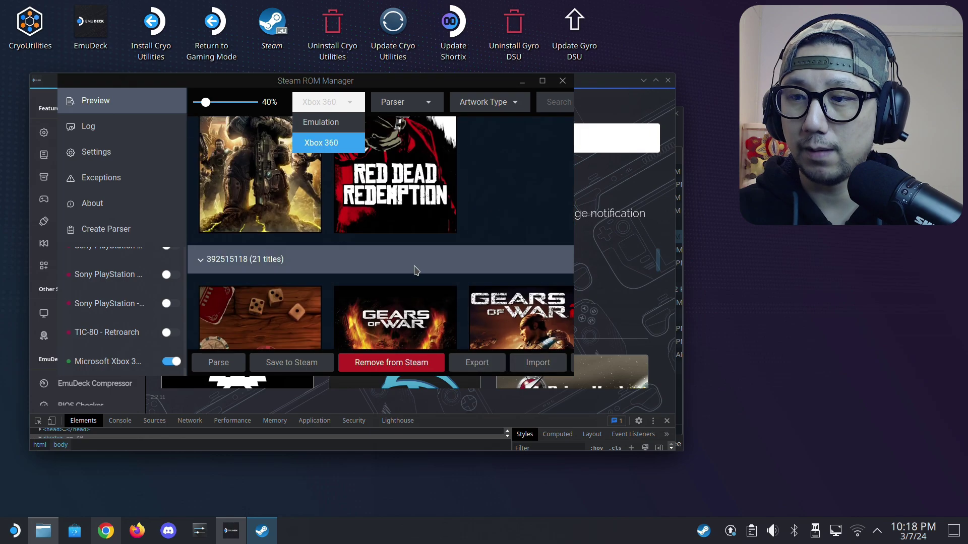
scroll(305, 272, up, 10)
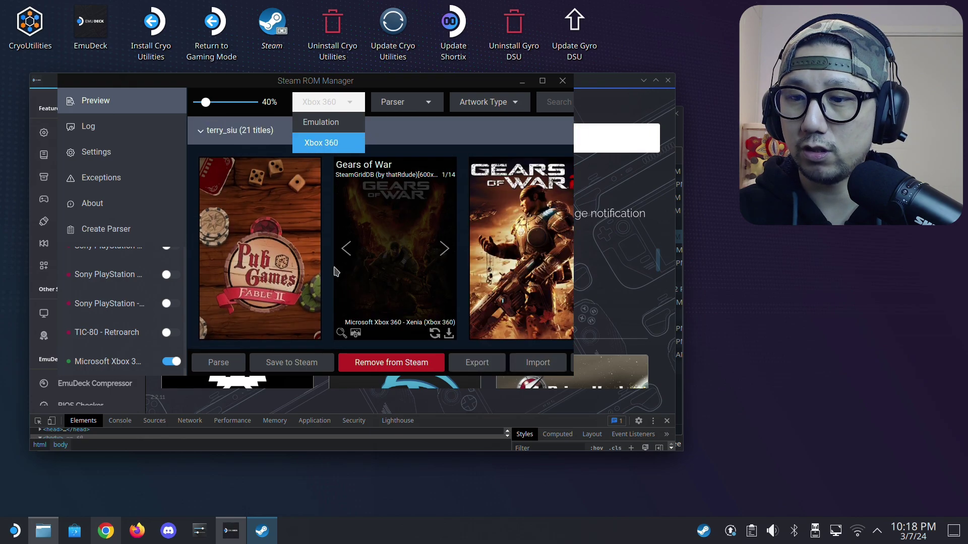
Save the parsed games to Steam and check the artwork of the Xbox 360 titles.
click(300, 367)
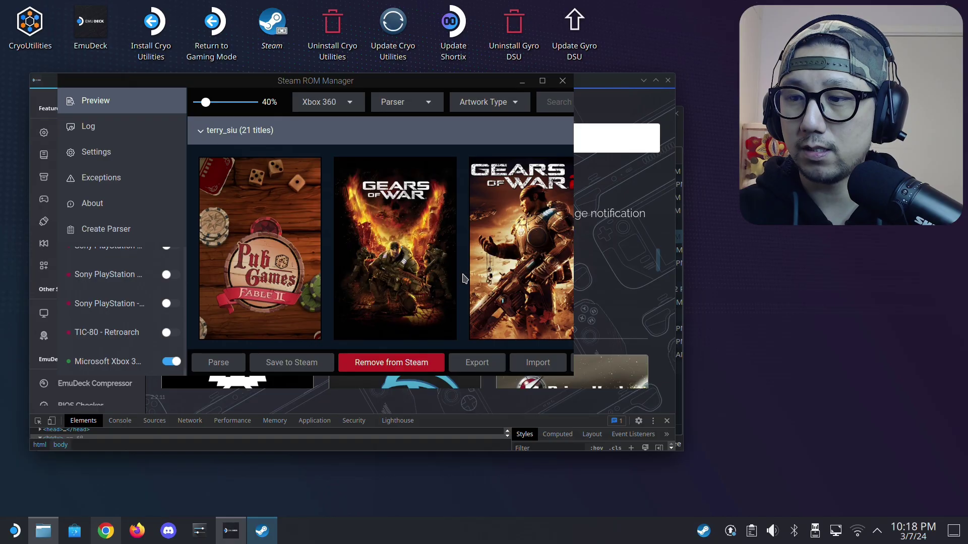
scroll(467, 277, down, 15)
scroll(467, 277, down, 4)
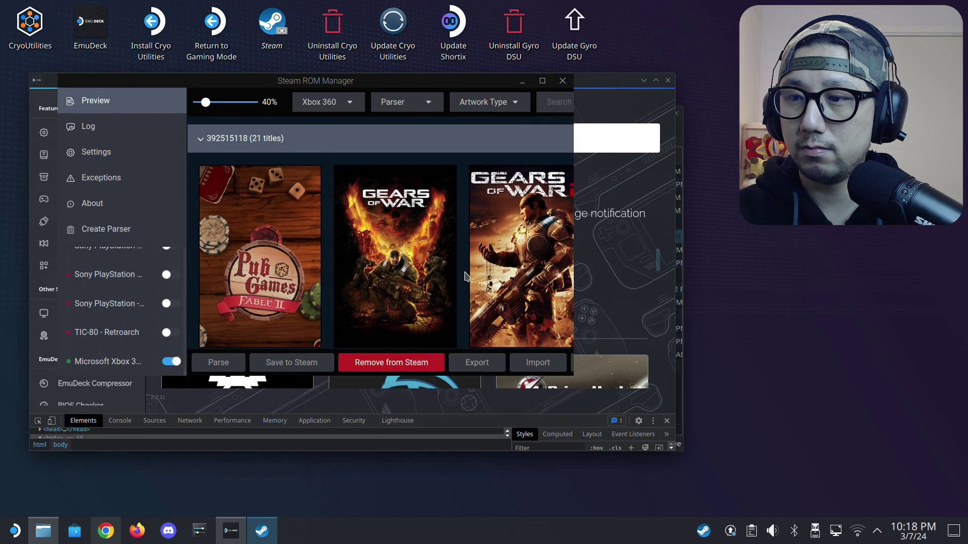
scroll(467, 278, up, 5)
scroll(466, 277, up, 10)
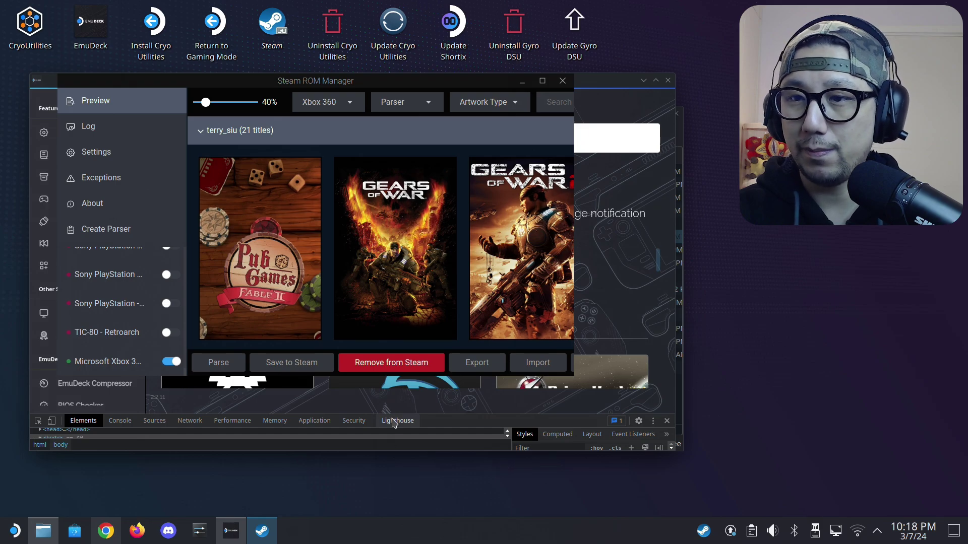
mouse_move(429, 294)
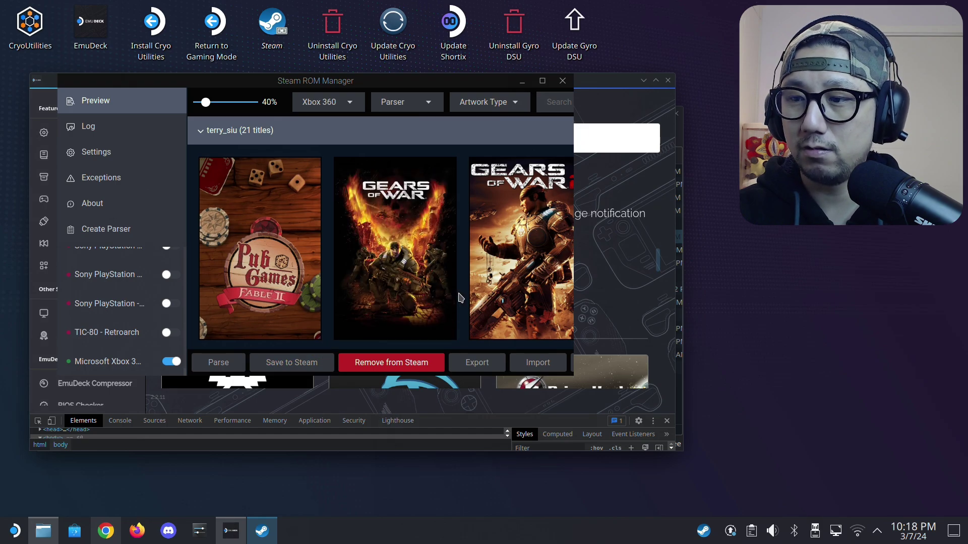
scroll(461, 308, down, 4)
scroll(463, 317, up, 2)
scroll(463, 317, down, 1)
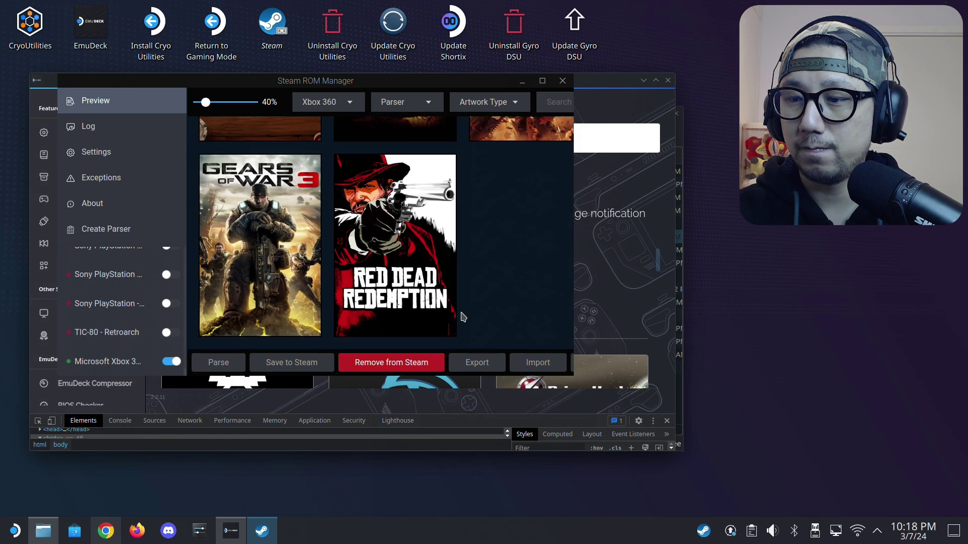
Close Steam ROM Manager and EmuDeck.
click(260, 534)
click(259, 534)
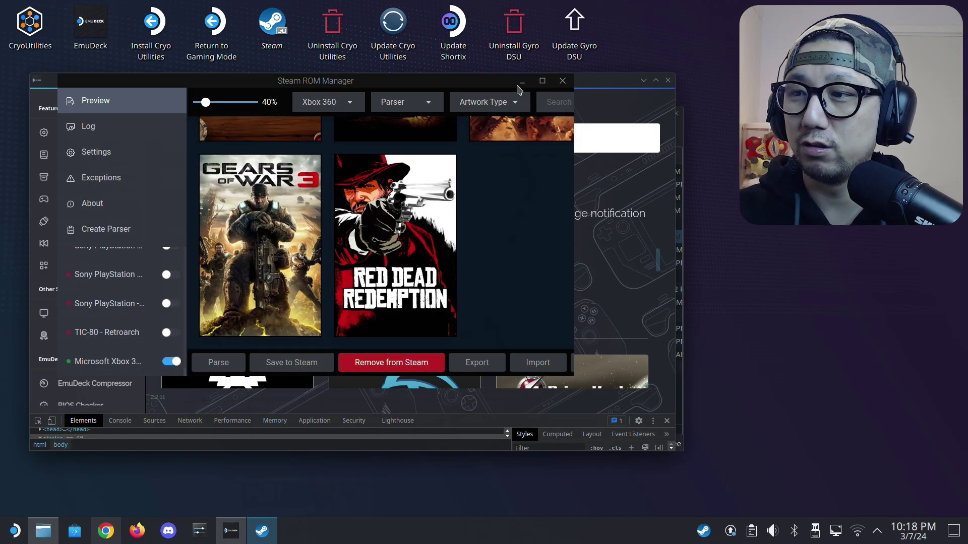
click(563, 81)
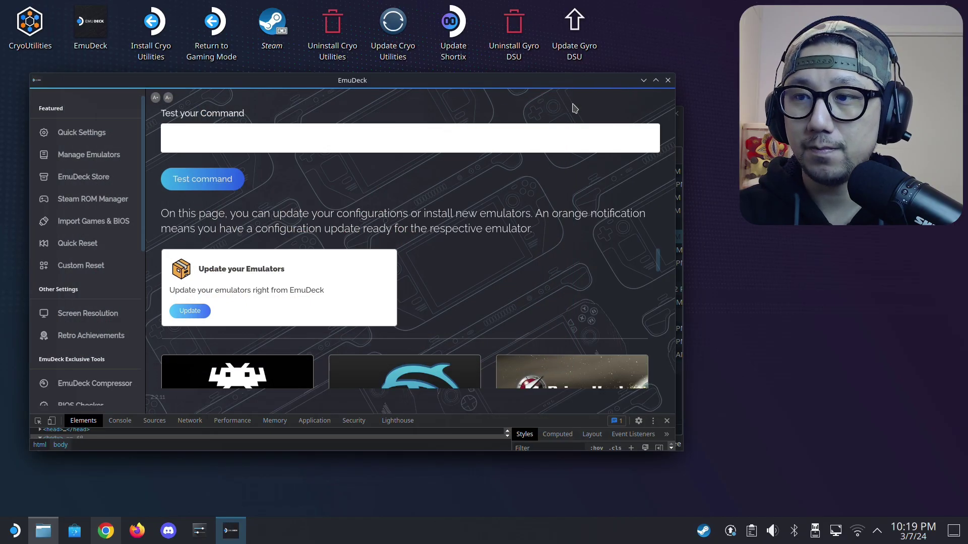
click(668, 81)
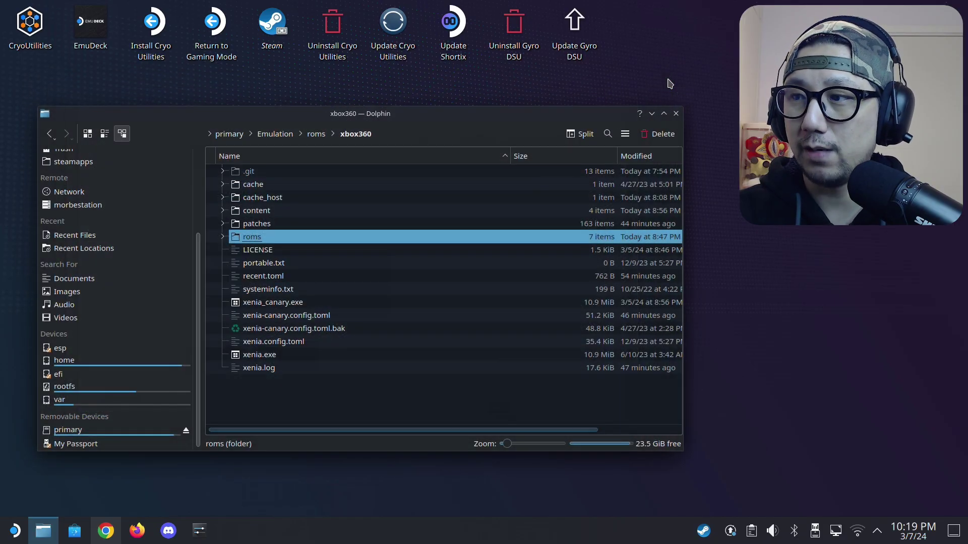
Open the patches folder inside Emulation/roms/xbox360 on the primary drive in the file manager.
click(316, 418)
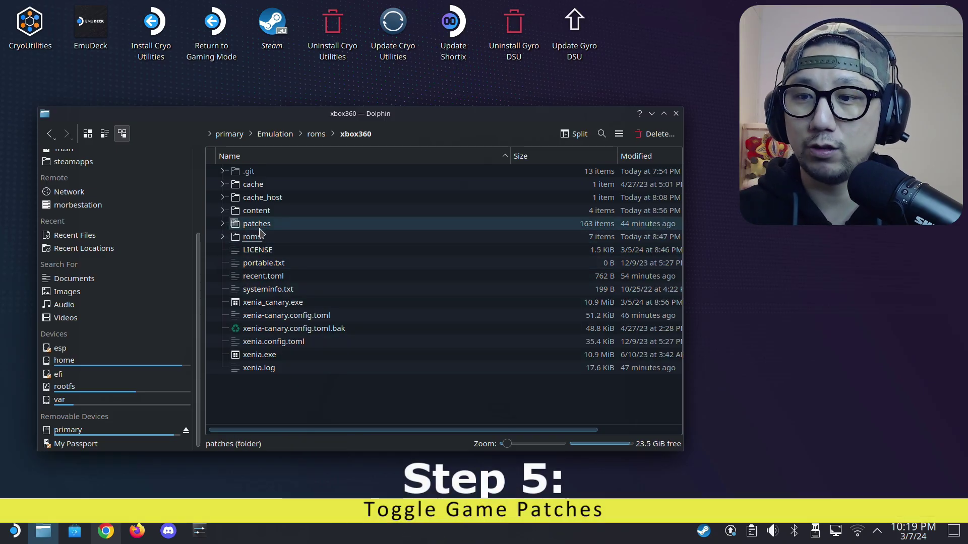
click(275, 134)
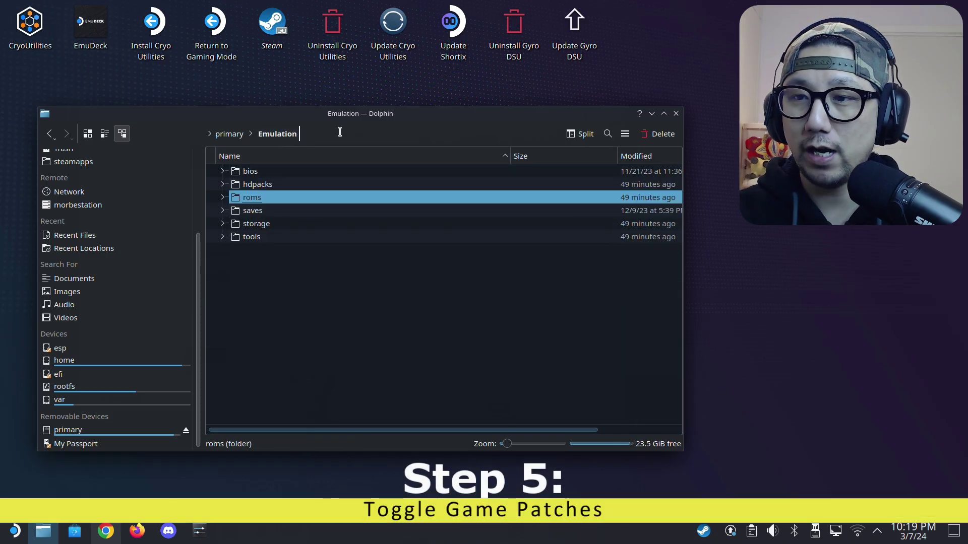
double_click(252, 197)
scroll(353, 353, down, 20)
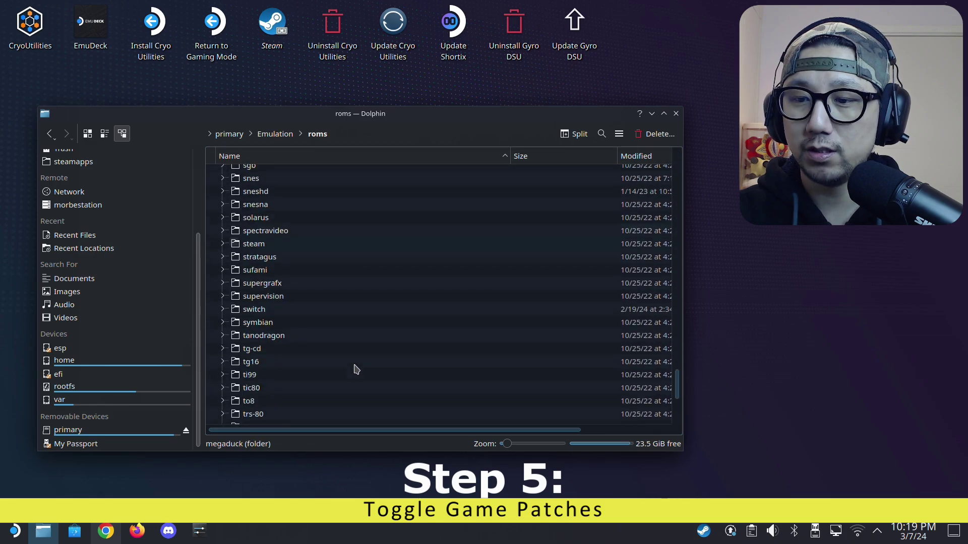
scroll(353, 383, down, 6)
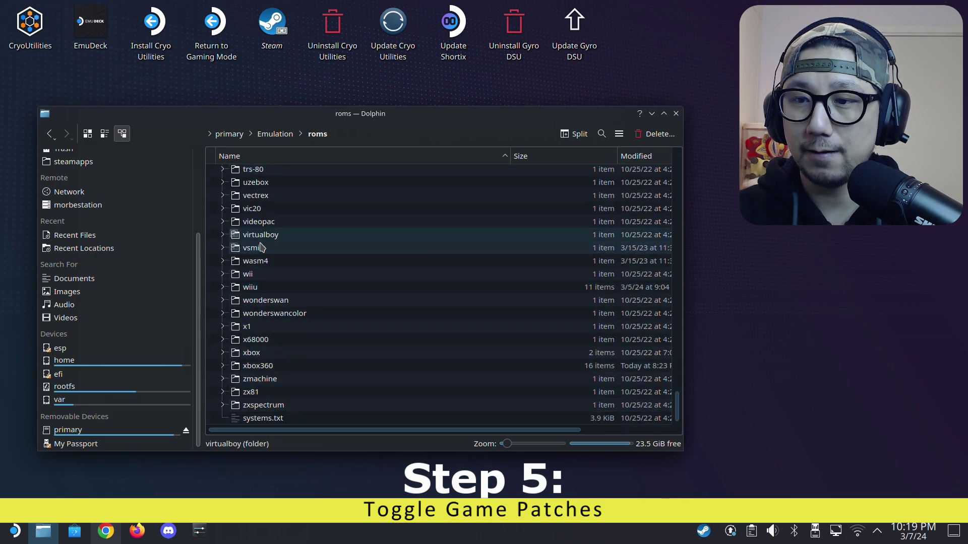
double_click(257, 366)
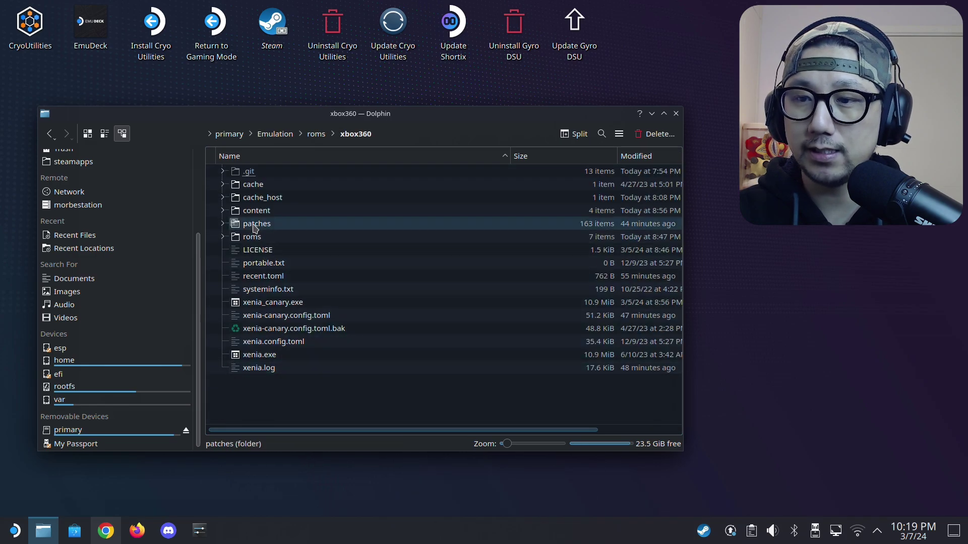
double_click(254, 228)
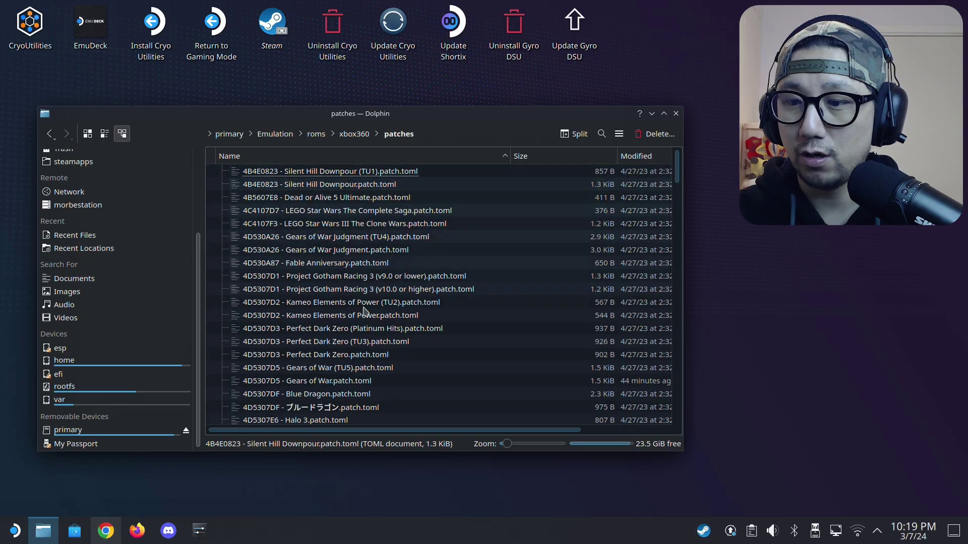
Open "4D5307D5 - Gears of War.patch.toml" in the Kate text editor and look through its patch entries.
click(255, 385)
click(303, 368)
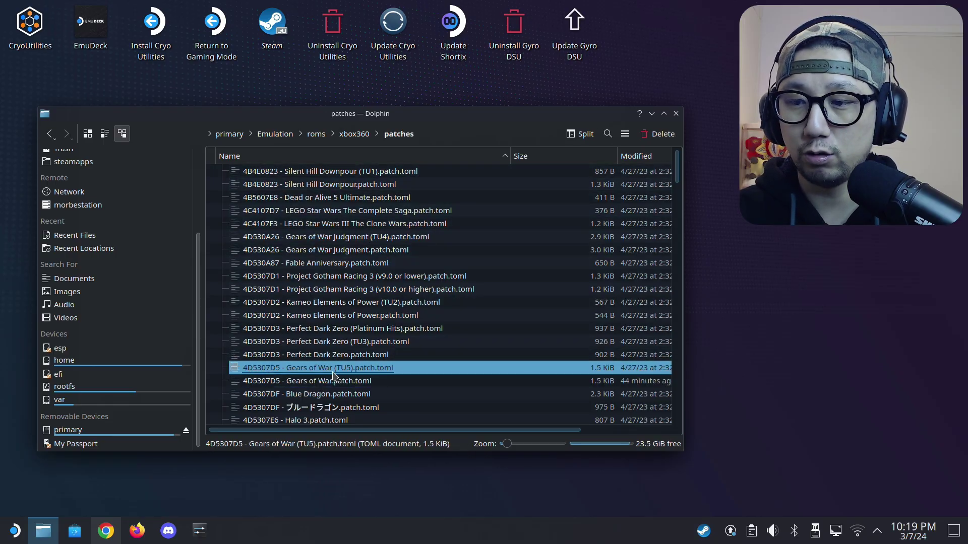
click(364, 382)
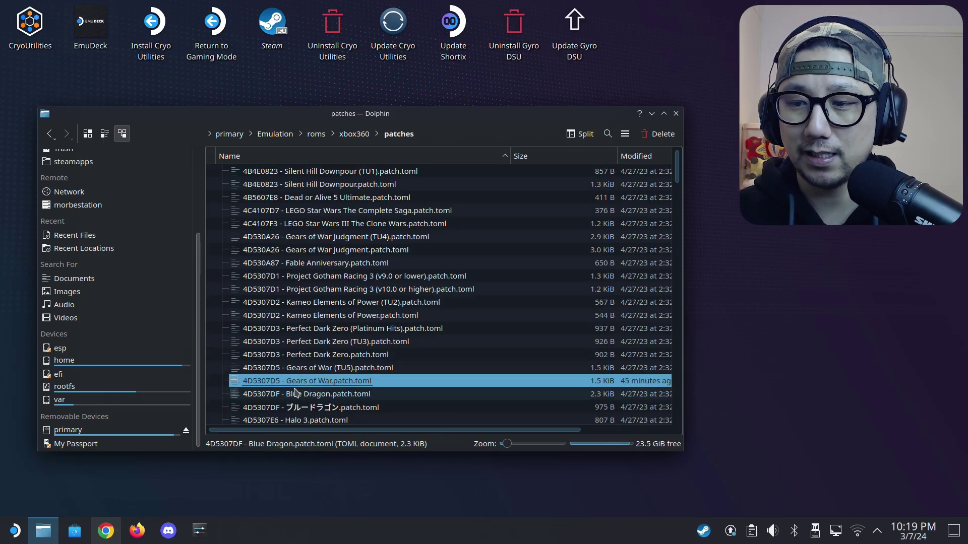
double_click(366, 382)
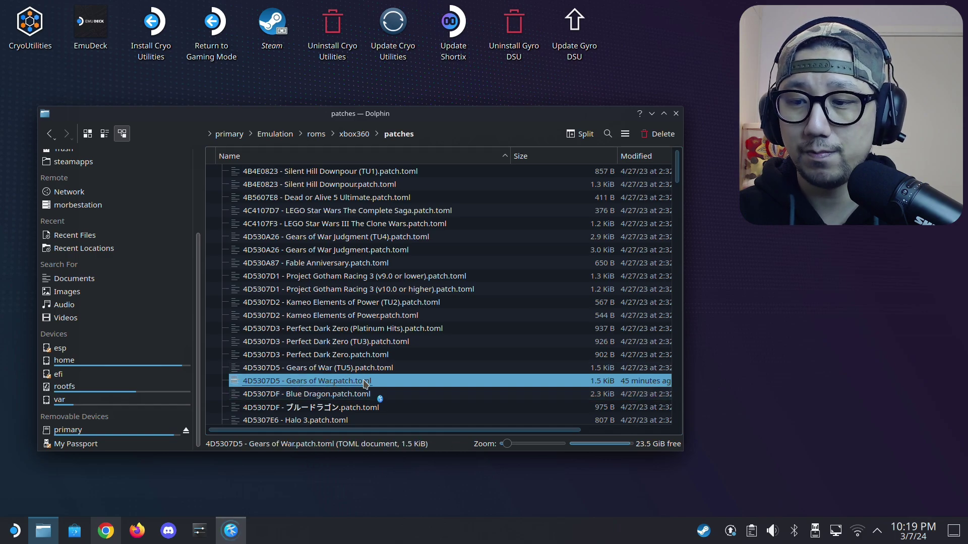
scroll(218, 221, up, 4)
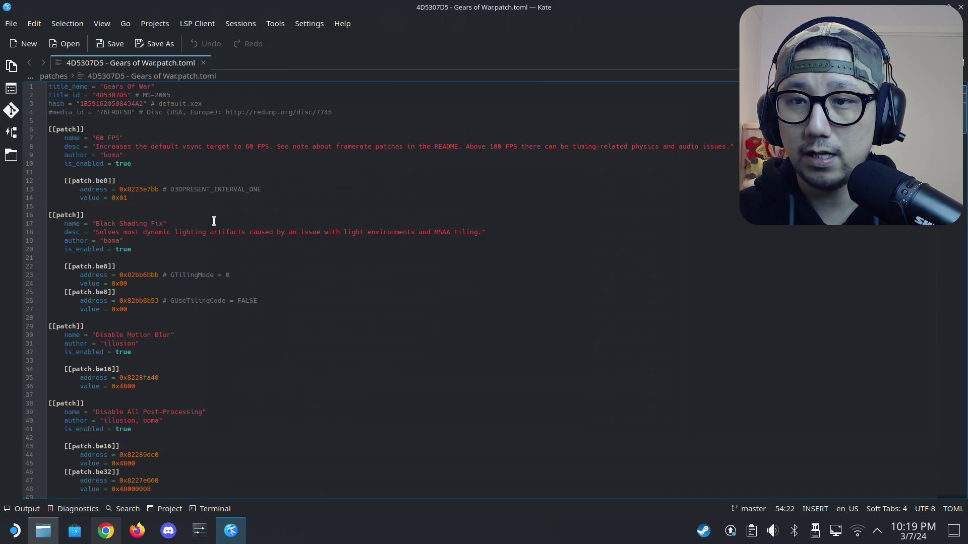
scroll(242, 272, down, 4)
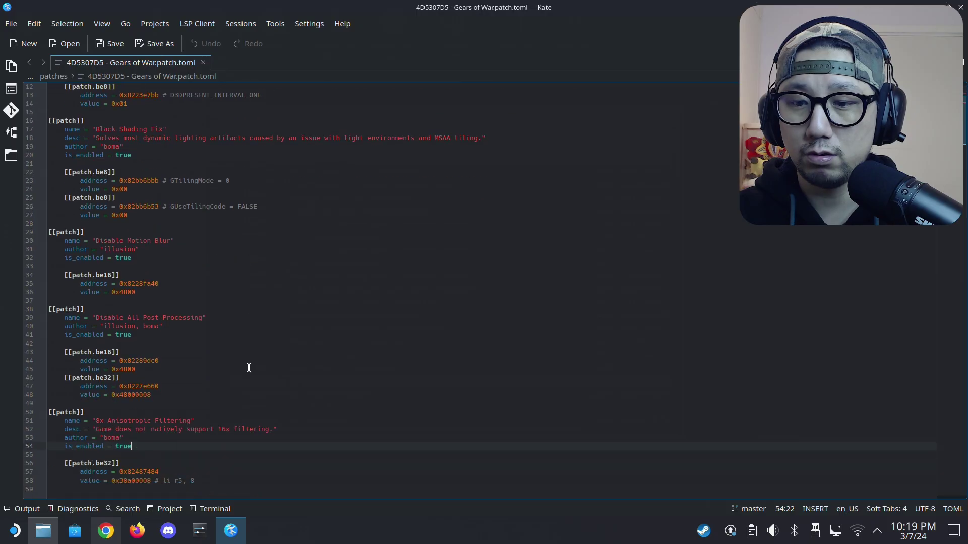
scroll(247, 360, up, 4)
Set is_enabled of the 60 FPS patch to false.
double_click(125, 164)
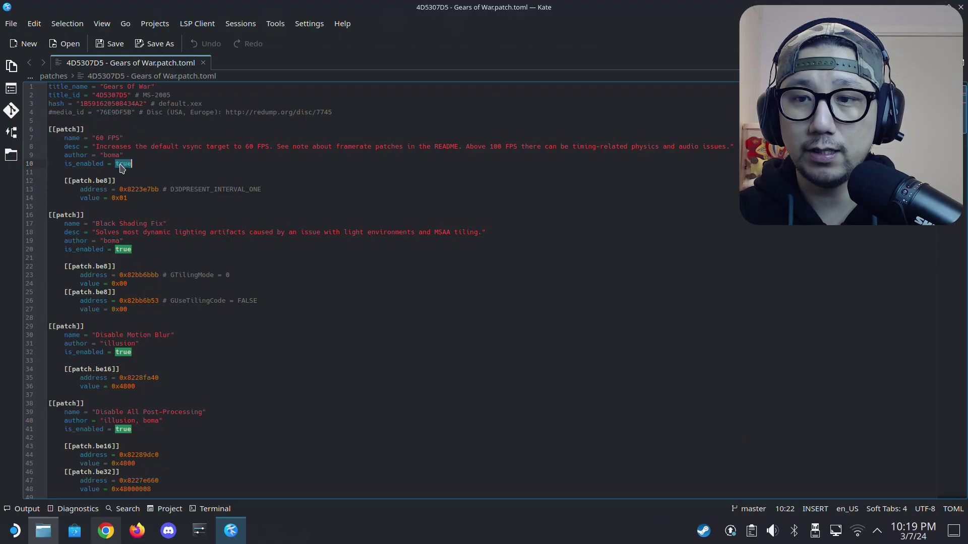
triple_click(123, 167)
click(123, 167)
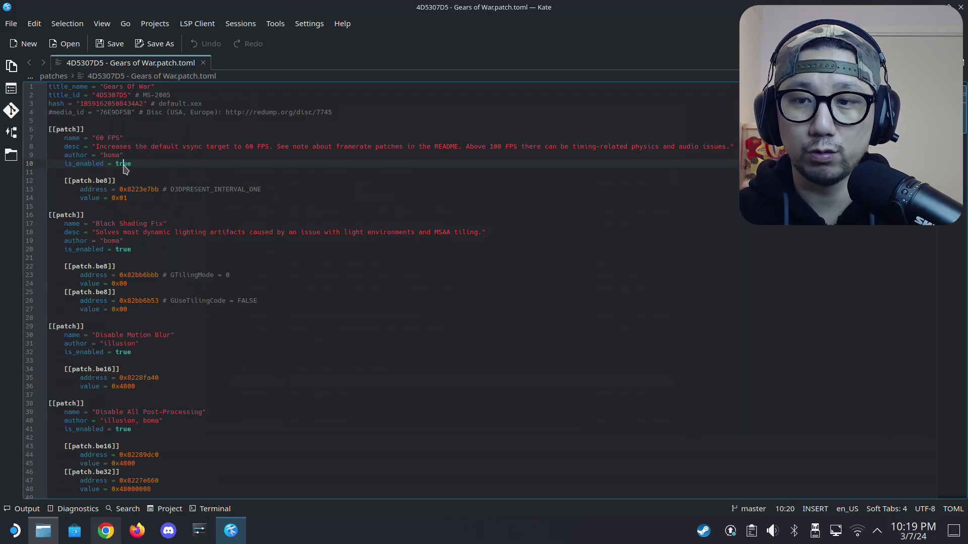
double_click(123, 167)
text(f)
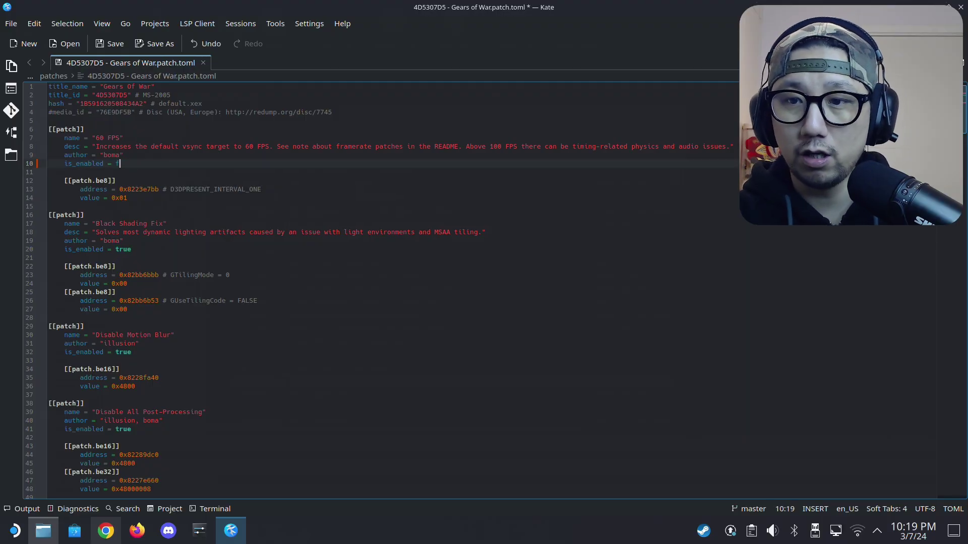
text(alse)
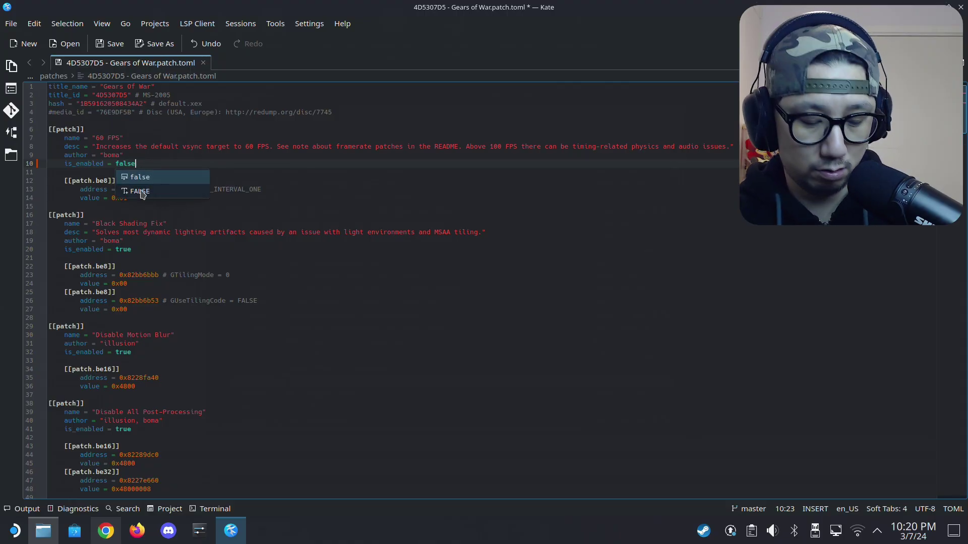
Set is_enabled of the 60 FPS patch back to true.
key(BackSpace)
key(BackSpace)
key(BackSpace)
key(BackSpace)
text(tr)
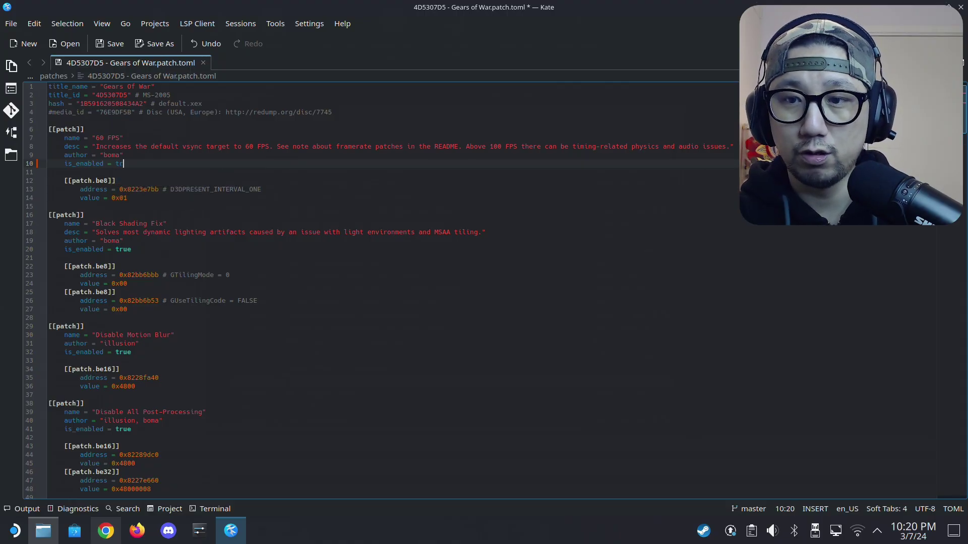
text(ue)
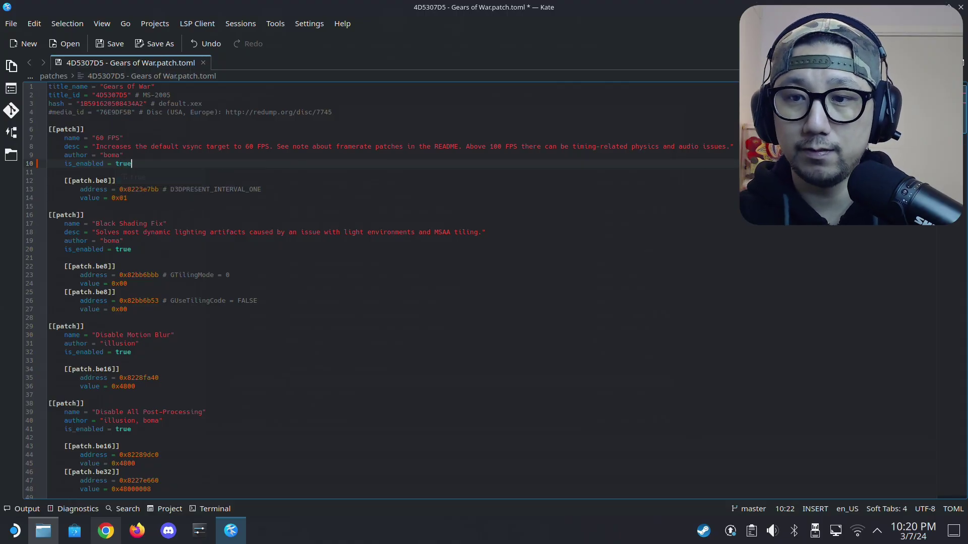
Review the Black Shading Fix, Disable Motion Blur, Disable All Post-Processing and 8x Anisotropic Filtering patch entries.
click(129, 249)
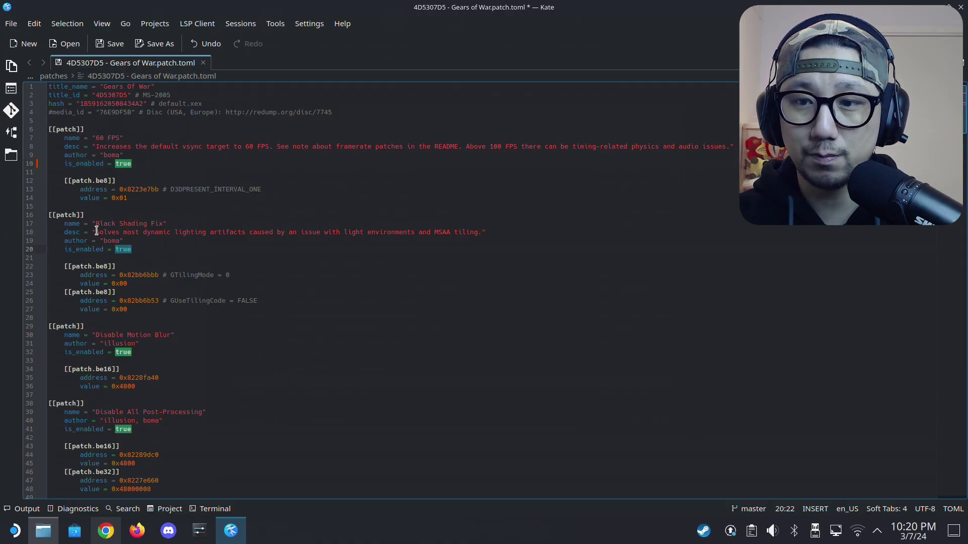
drag(98, 224, 171, 233)
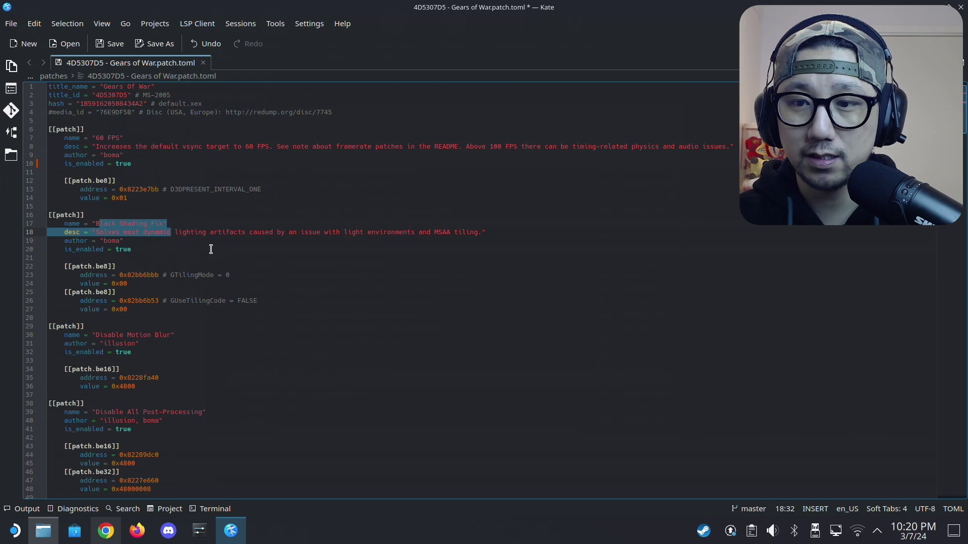
scroll(225, 234, down, 2)
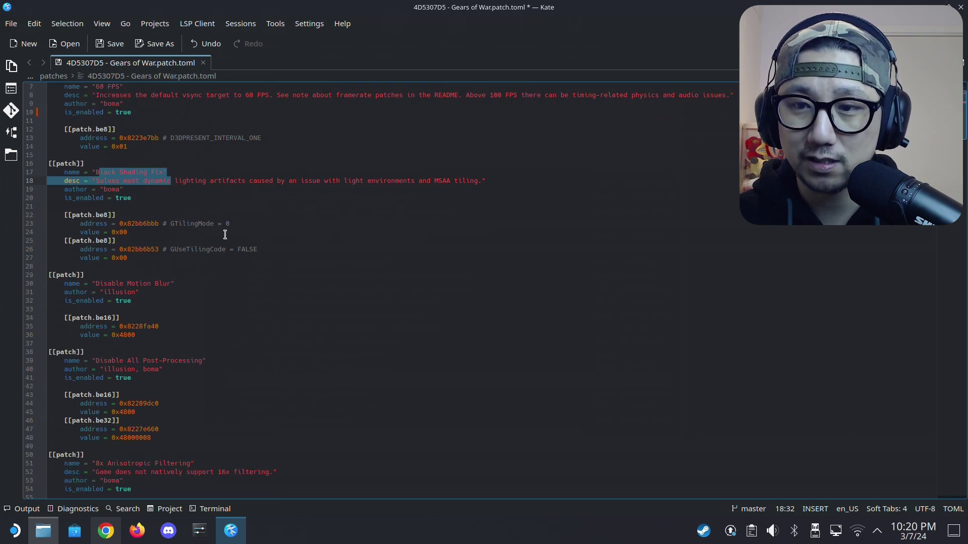
drag(102, 288, 175, 301)
scroll(182, 297, down, 2)
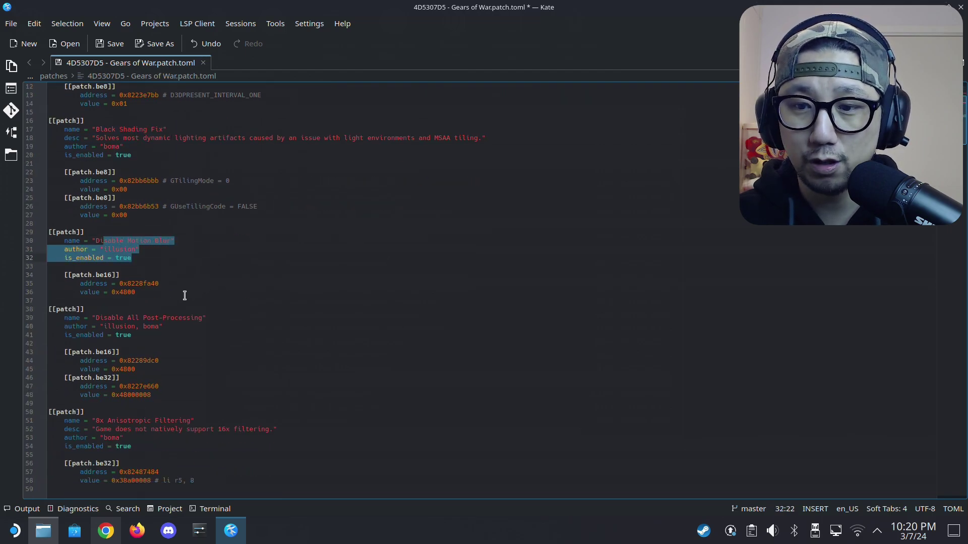
drag(103, 318, 181, 334)
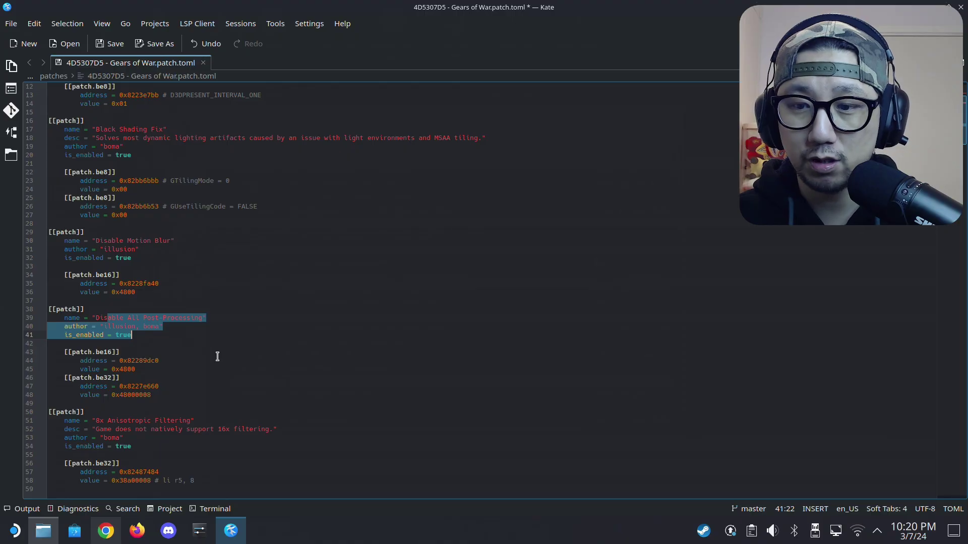
click(244, 370)
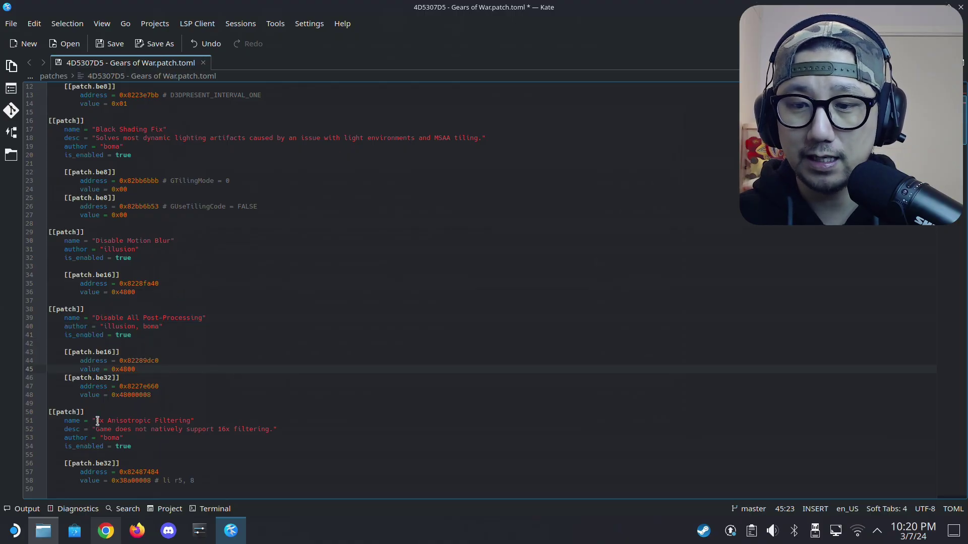
drag(97, 421, 244, 455)
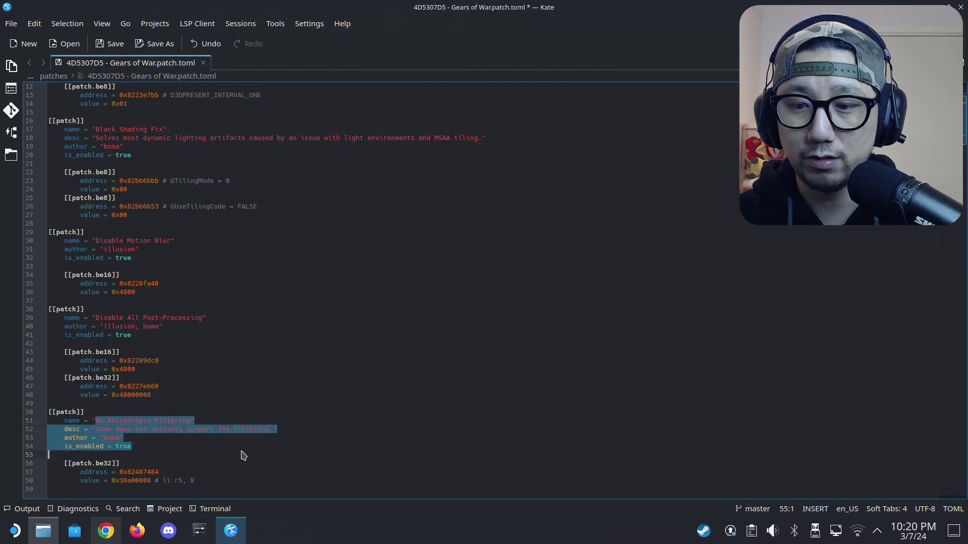
click(243, 456)
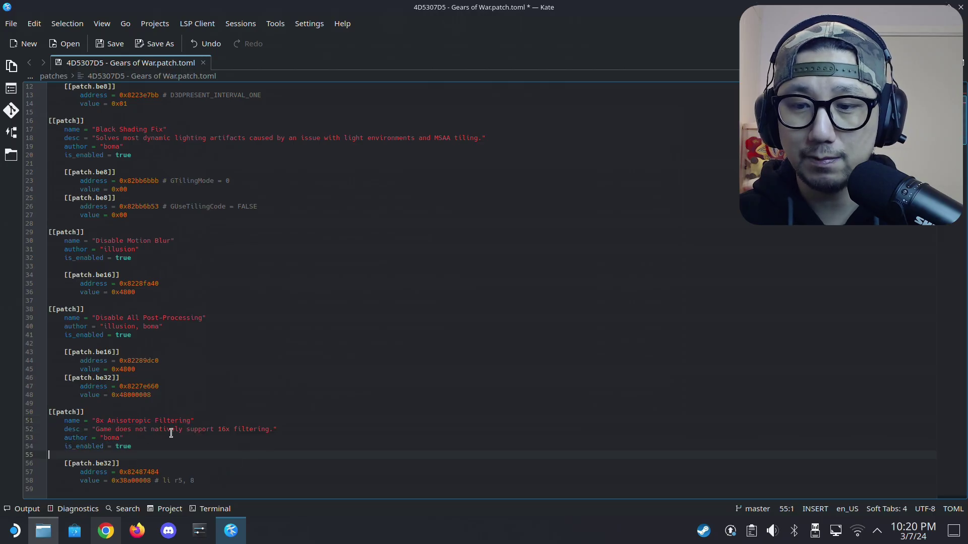
click(189, 472)
scroll(213, 429, up, 4)
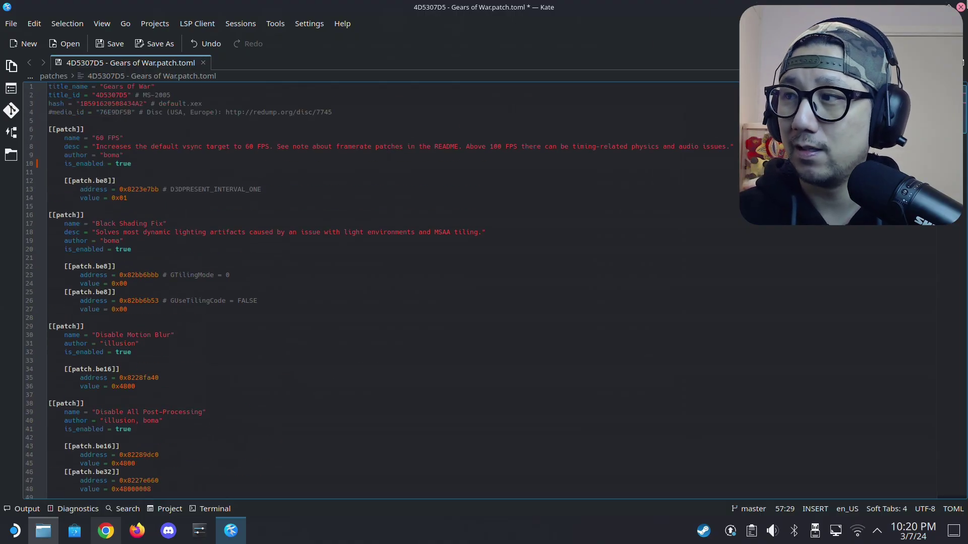
Close the Gears of War patch file with its changes saved, and close the file manager window.
click(960, 7)
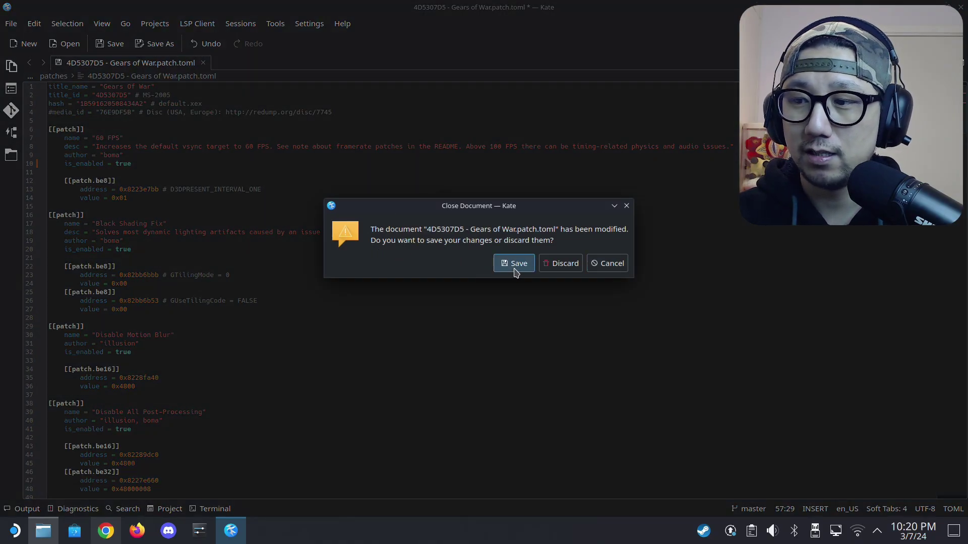
click(511, 264)
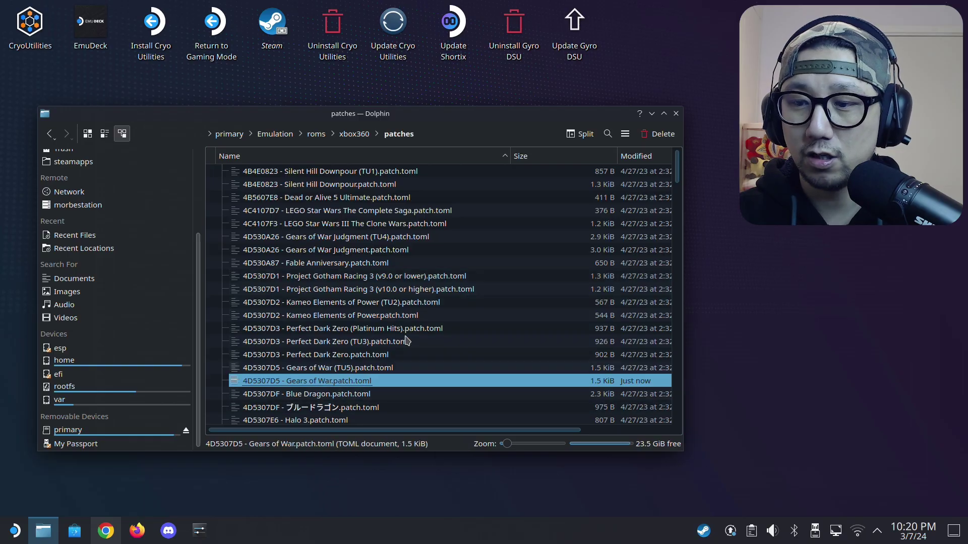
click(676, 113)
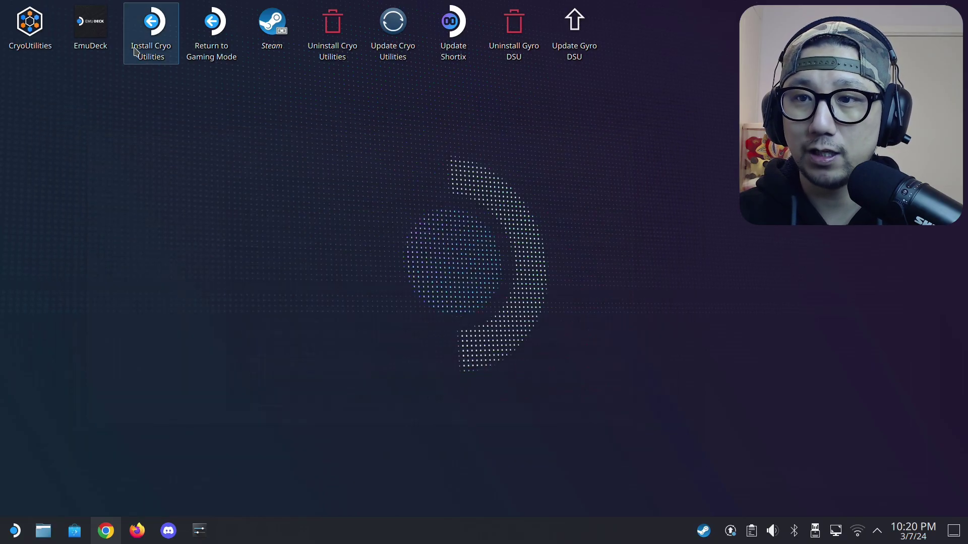
Switch the Steam Deck back to Gaming Mode and launch Gears of War from the recent games.
click(198, 37)
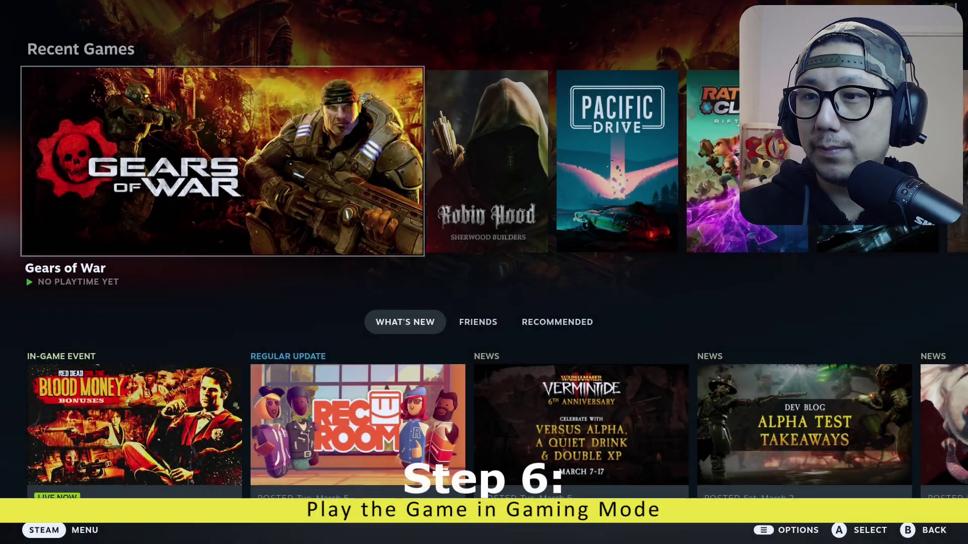
key(Return)
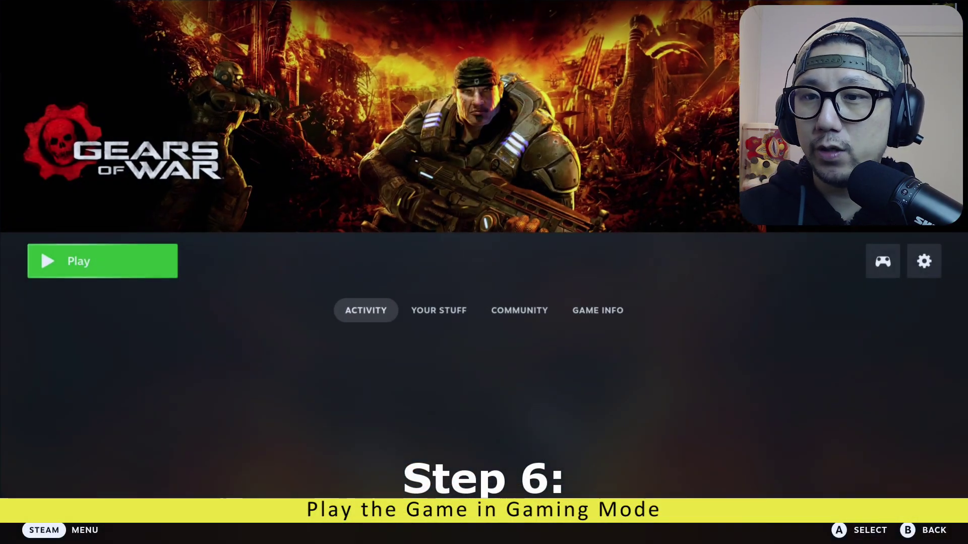
key(Return)
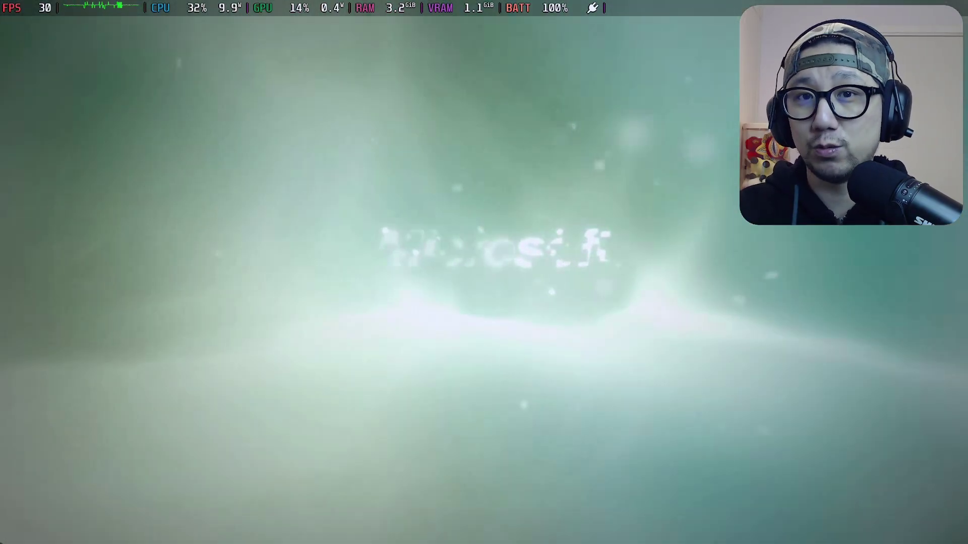
Skip the Gears of War intro and start a single-player campaign on Casual difficulty.
key(Return)
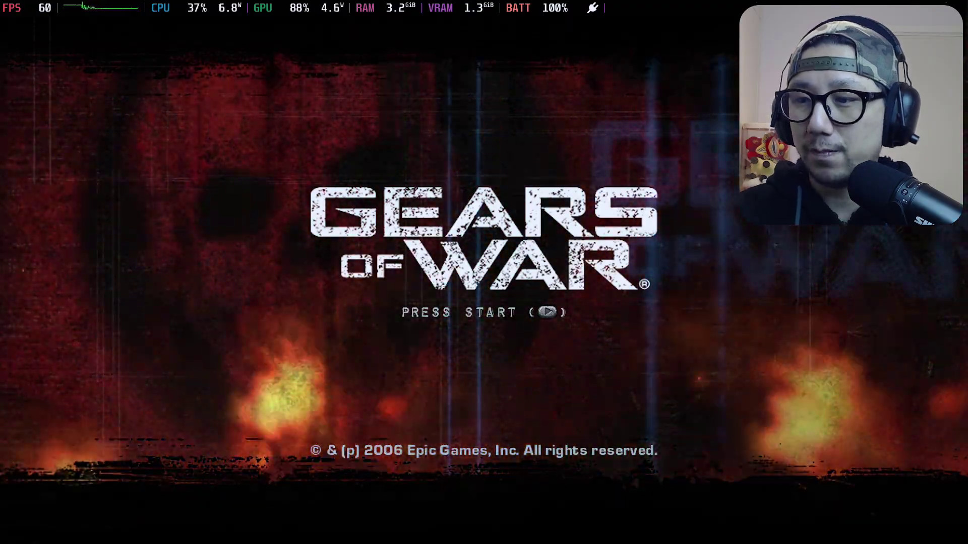
key(Return)
key(Return)
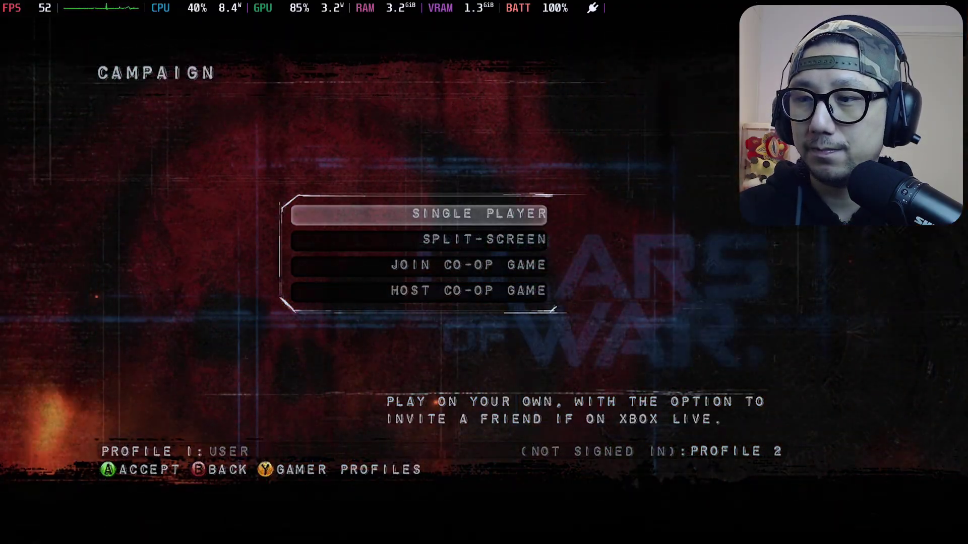
key(Return)
key(Return)
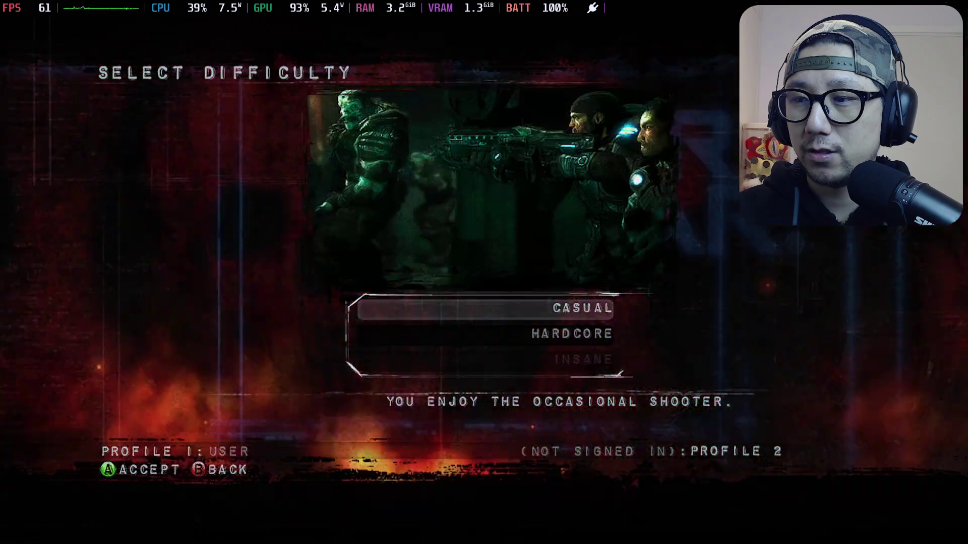
key(Return)
key(Return)
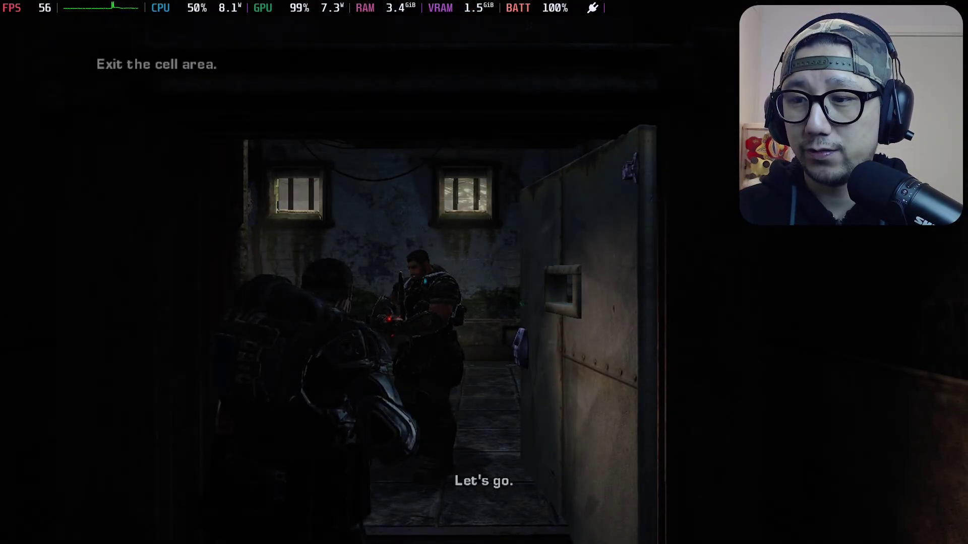
key(w)
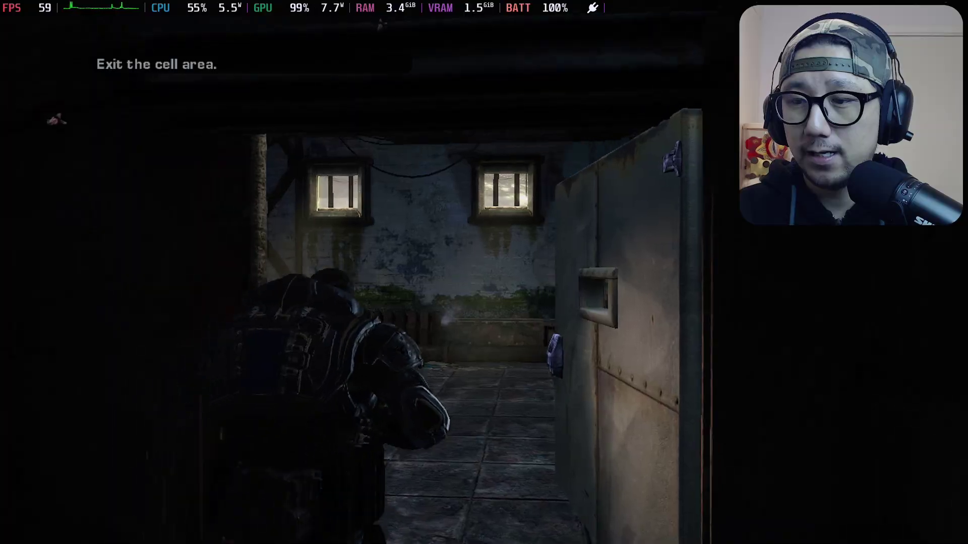
key(s)
key(w)
key(s)
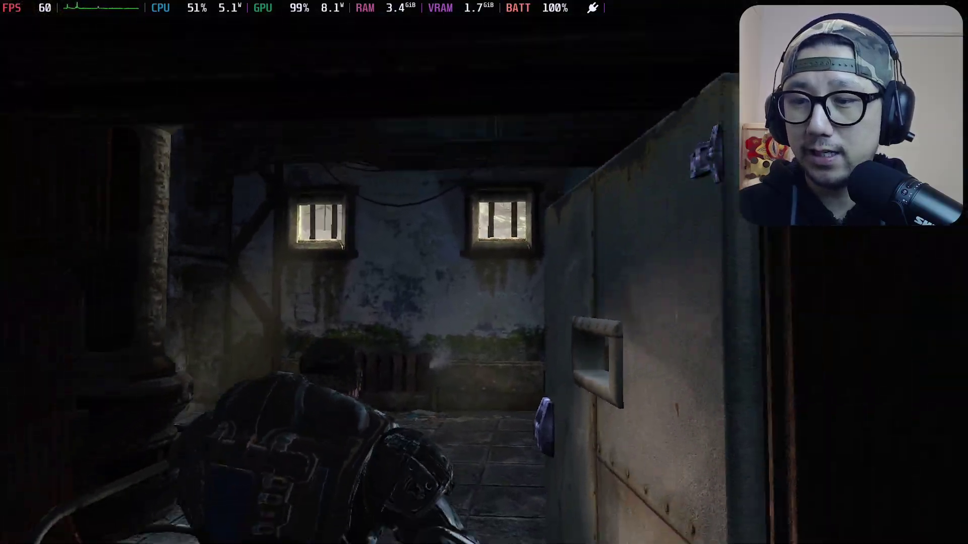
key(w)
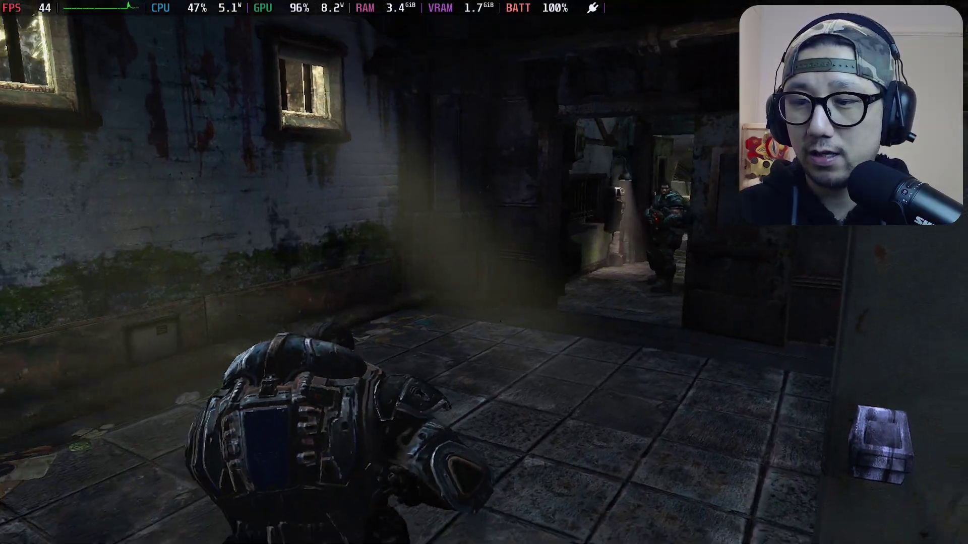
key(w)
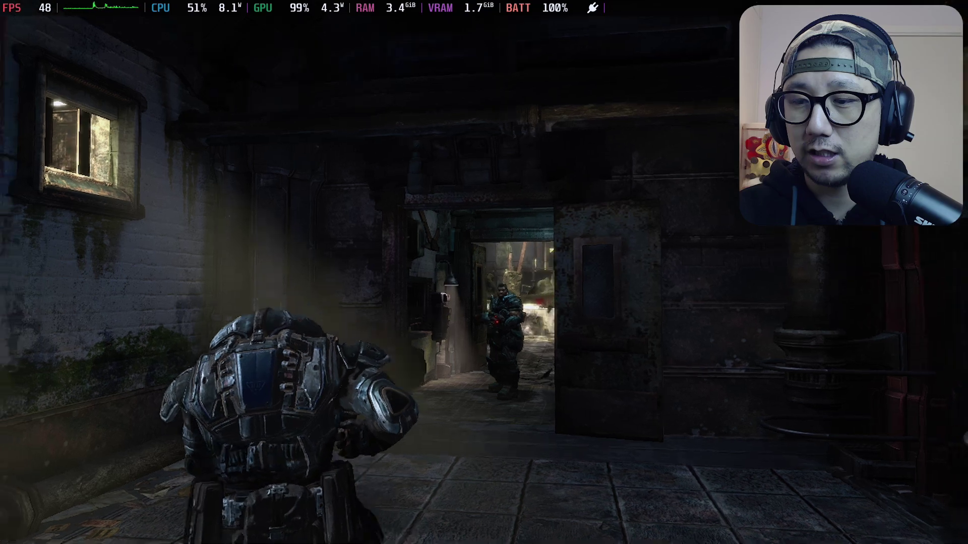
key(w)
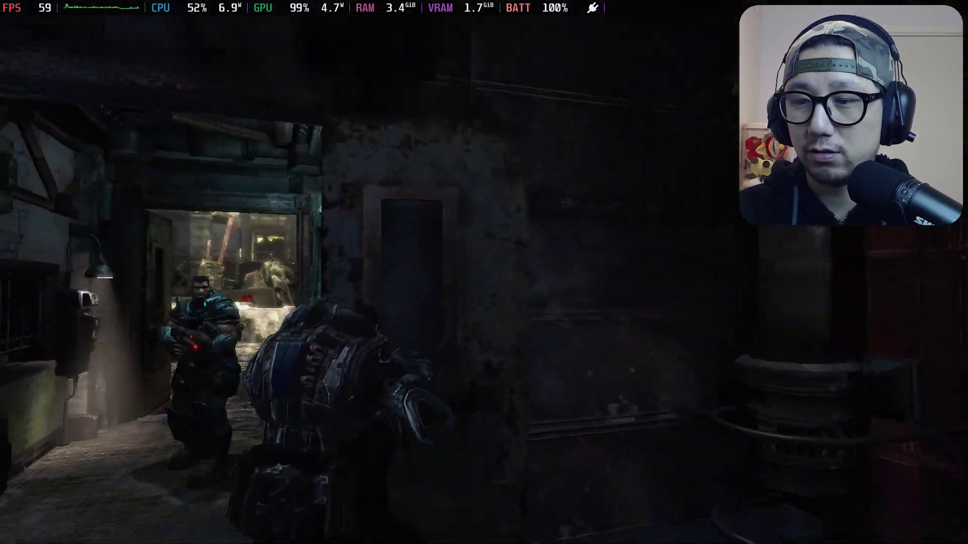
key(w)
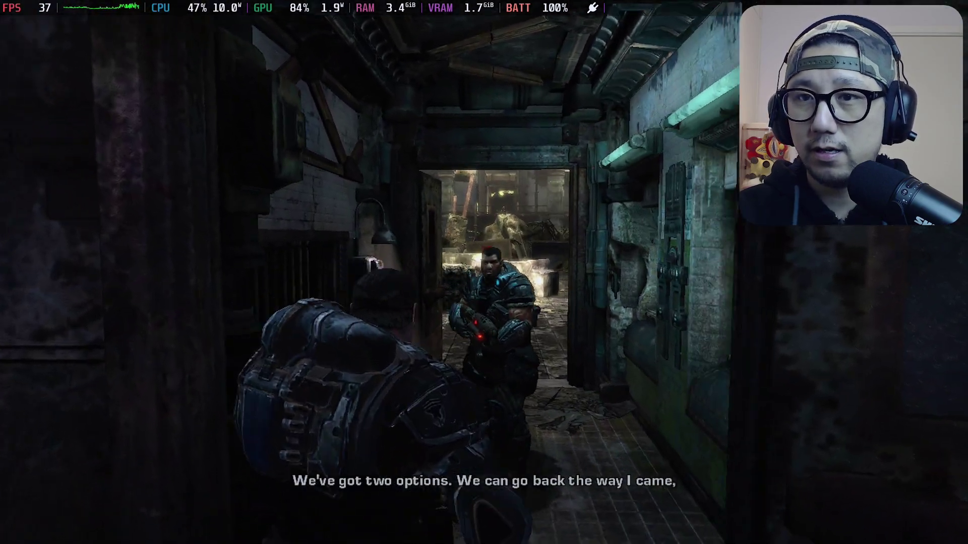
key(w)
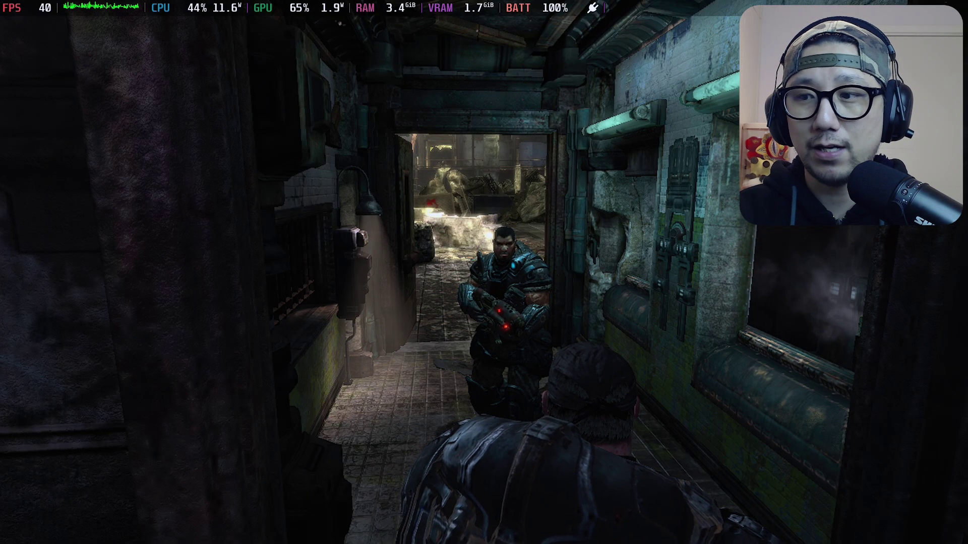
key(q)
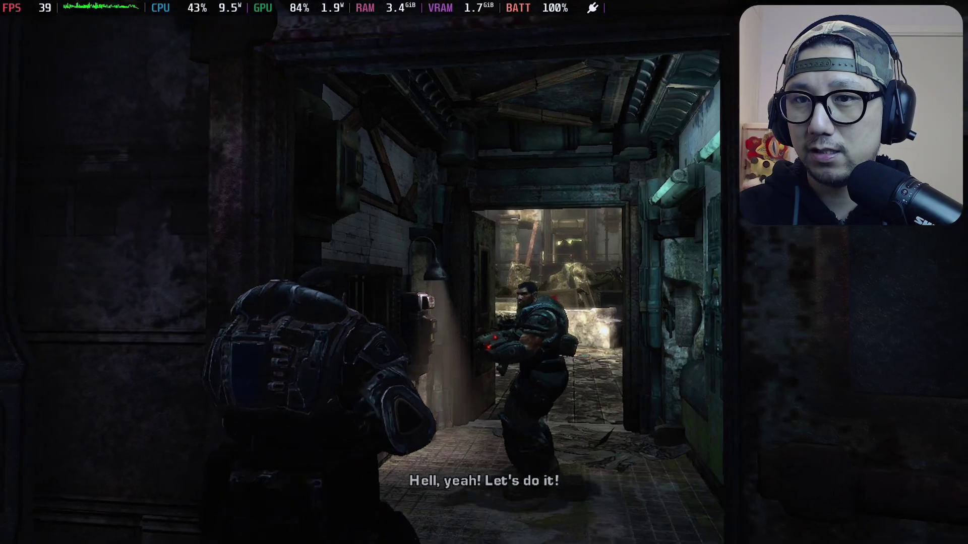
key(w)
key(w)
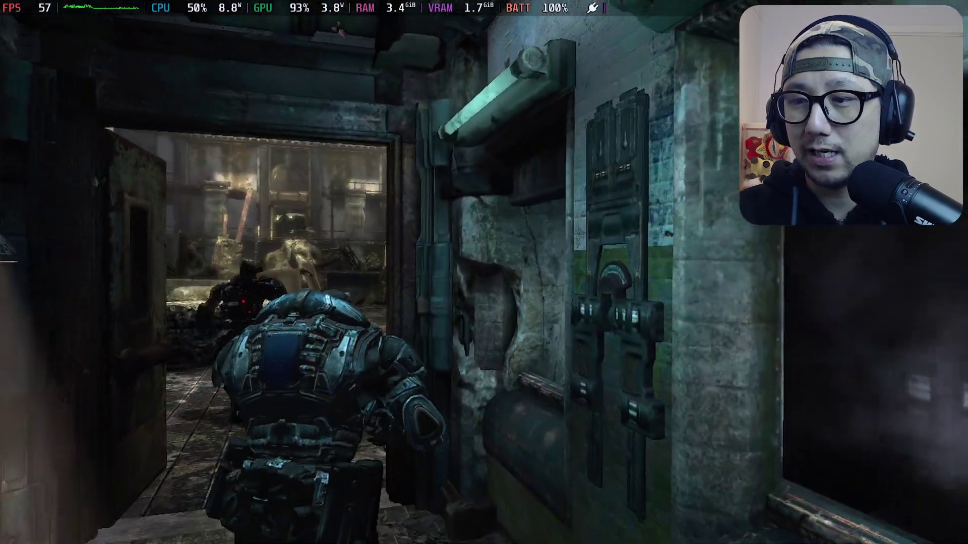
key(w)
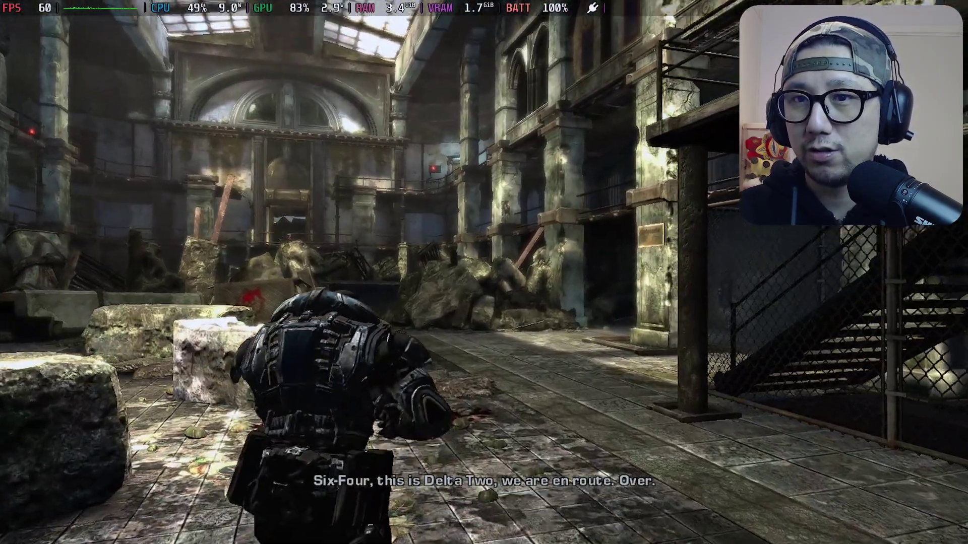
key(w)
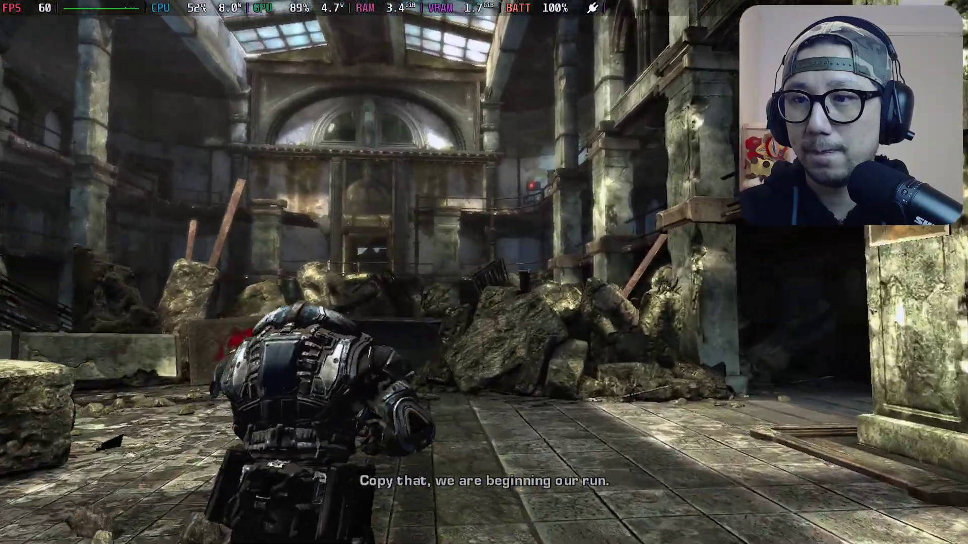
key(w)
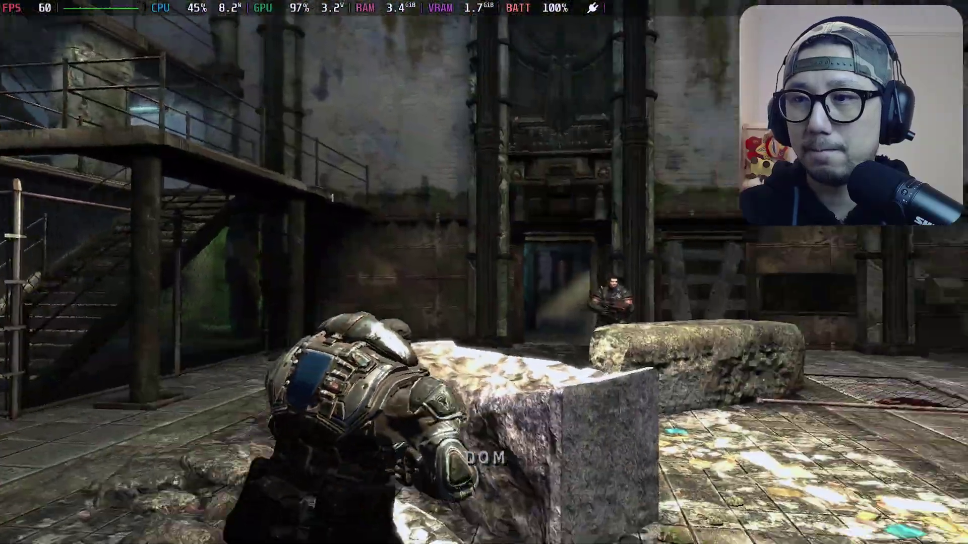